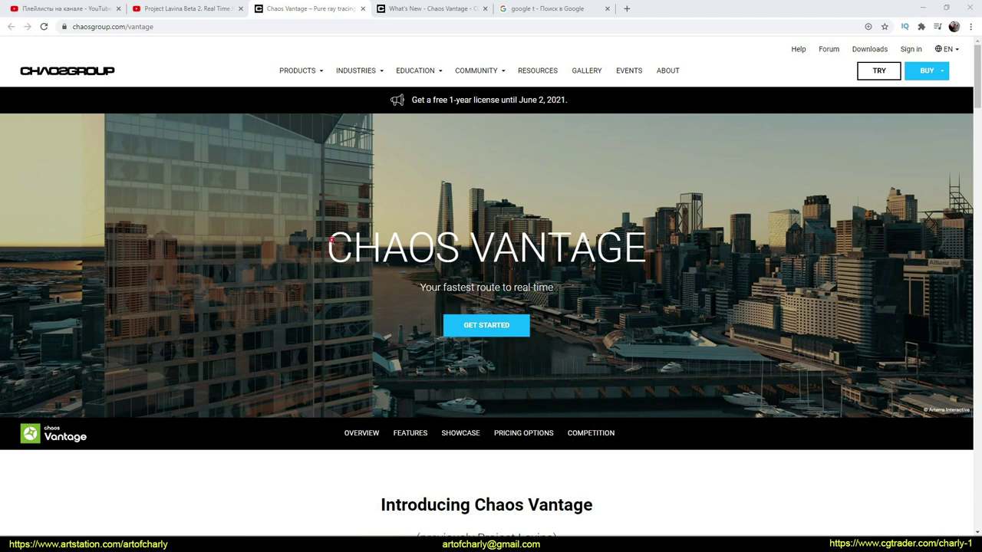
pyautogui.moveTo(329, 241); pyautogui.dragTo(649, 245)
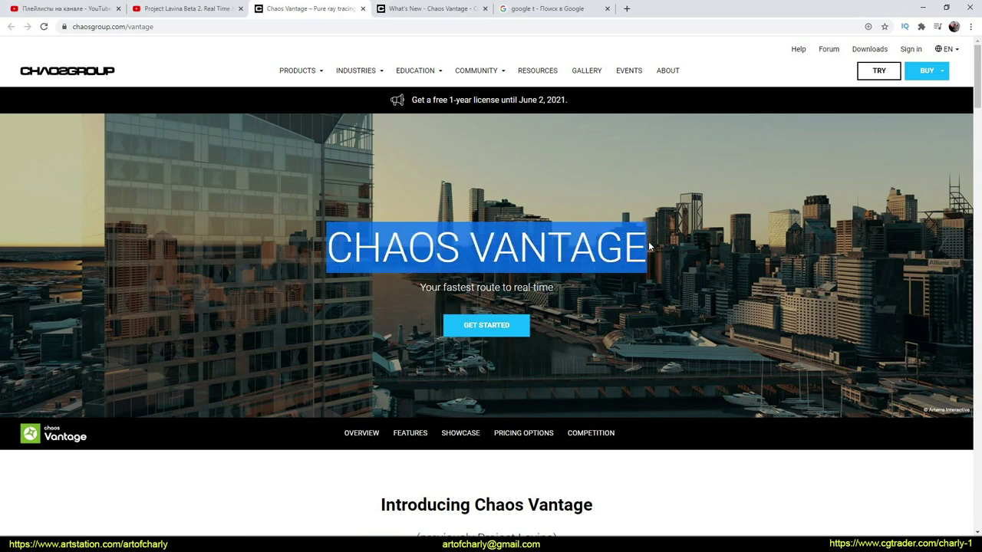
pyautogui.click(248, 491)
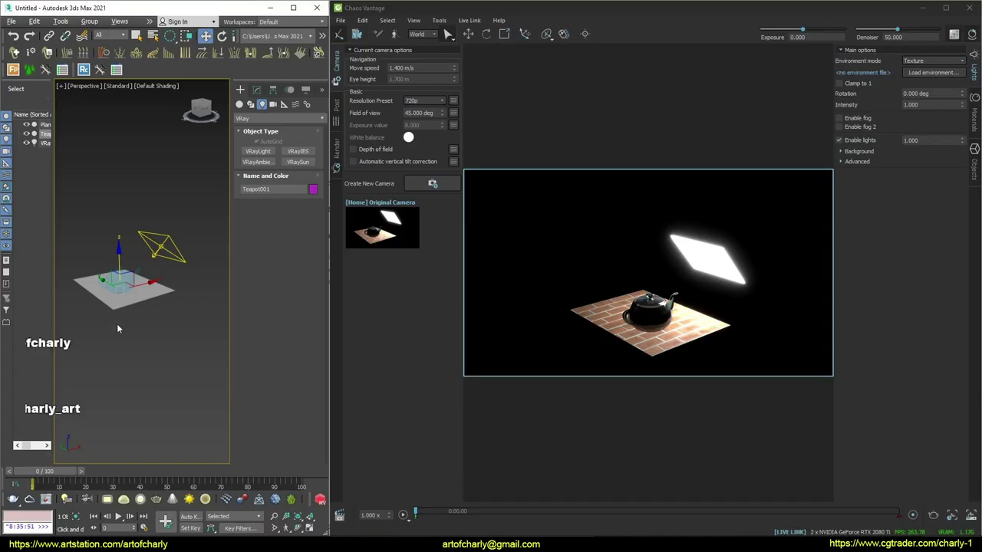
# - Reposition the 3ds Max perspective view of the teapot and change the environment rotation for the garden scene in Chaos Vantage
pyautogui.moveTo(116, 324); pyautogui.dragTo(163, 305, button='middle')
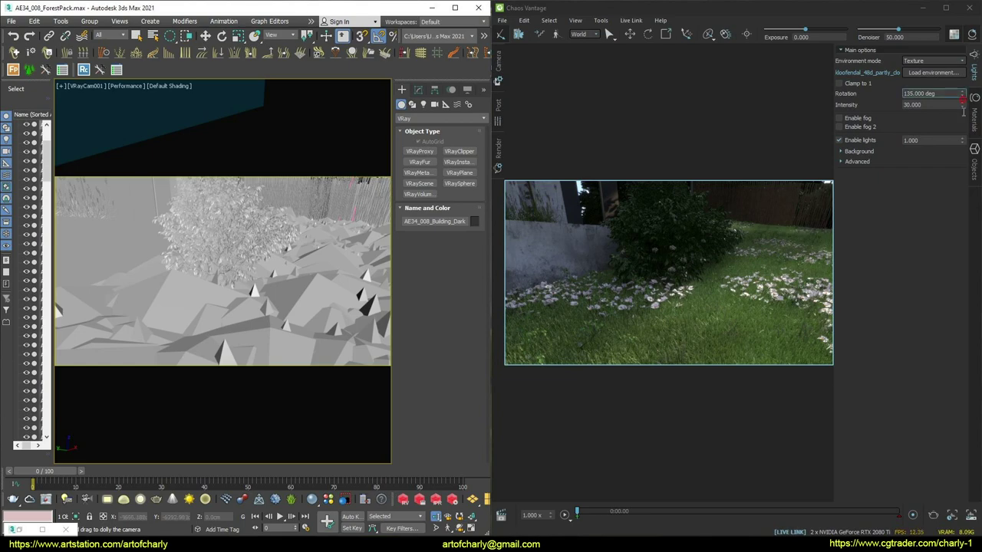
pyautogui.moveTo(961, 95); pyautogui.dragTo(969, 499)
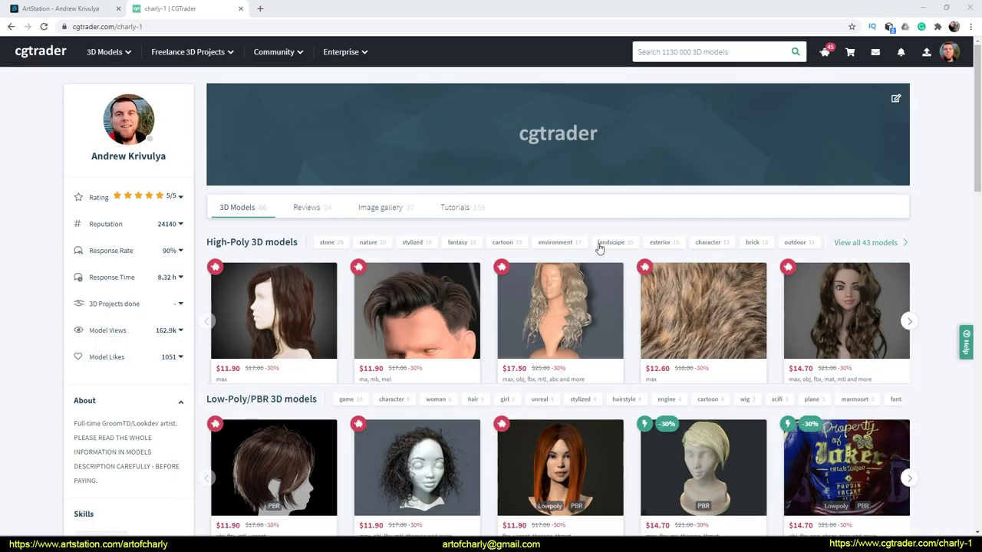
# - Look through the CGTrader profile's models and reviews and the artist's ArtStation store, and open the prints page
pyautogui.scroll(-10, 599, 247)
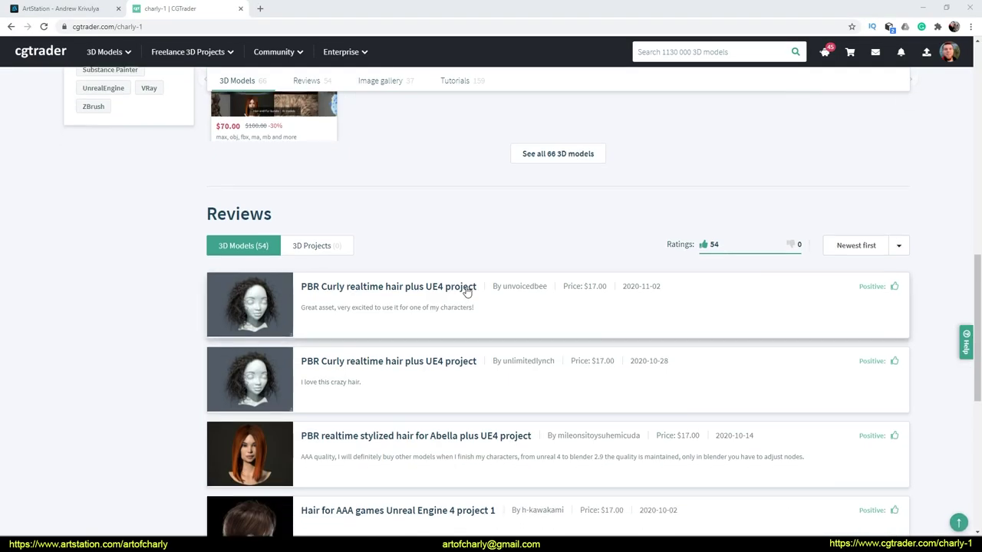
pyautogui.scroll(8, 463, 304)
pyautogui.scroll(2, 463, 305)
pyautogui.hotkey('ctrl', 'Tab')
pyautogui.scroll(-5, 384, 329)
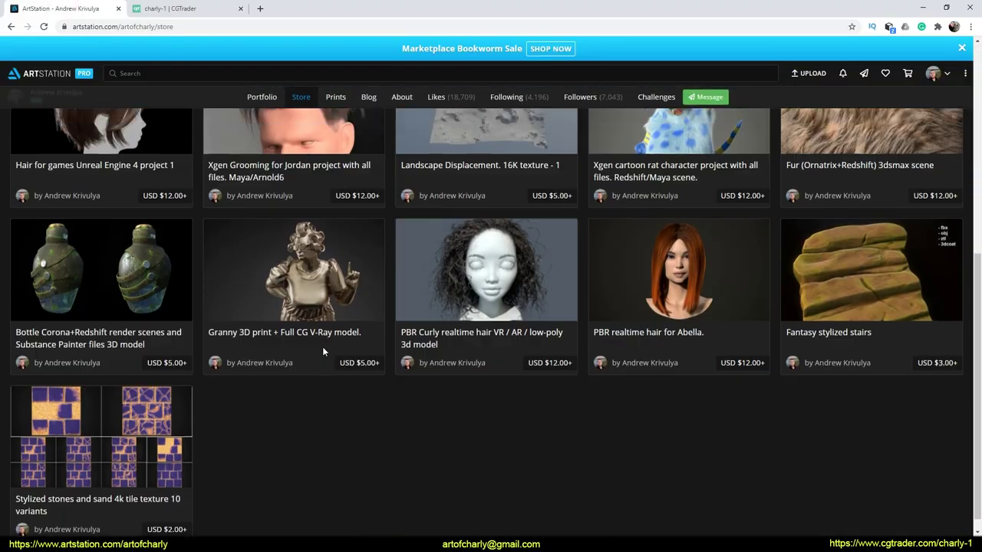
pyautogui.scroll(3, 322, 349)
pyautogui.scroll(1, 305, 352)
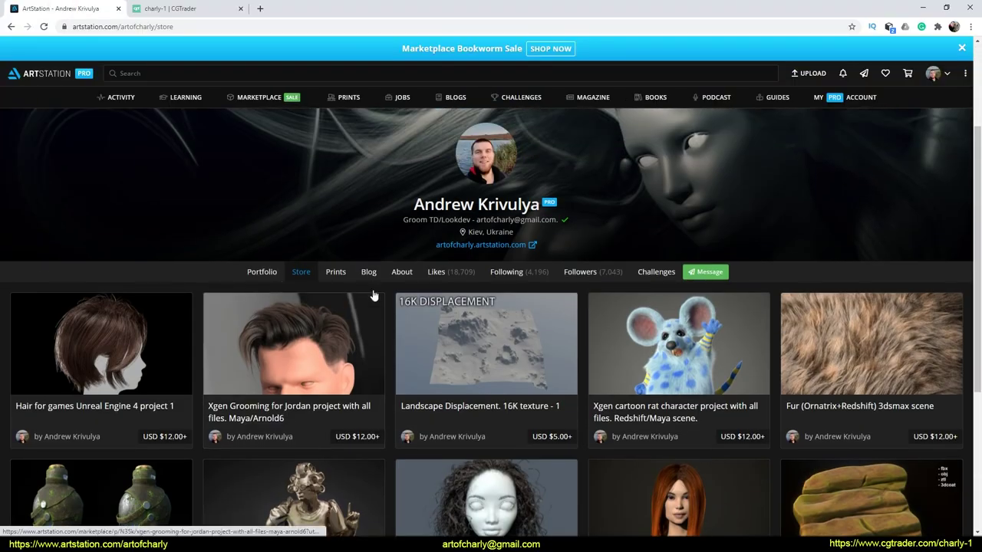
pyautogui.click(335, 272)
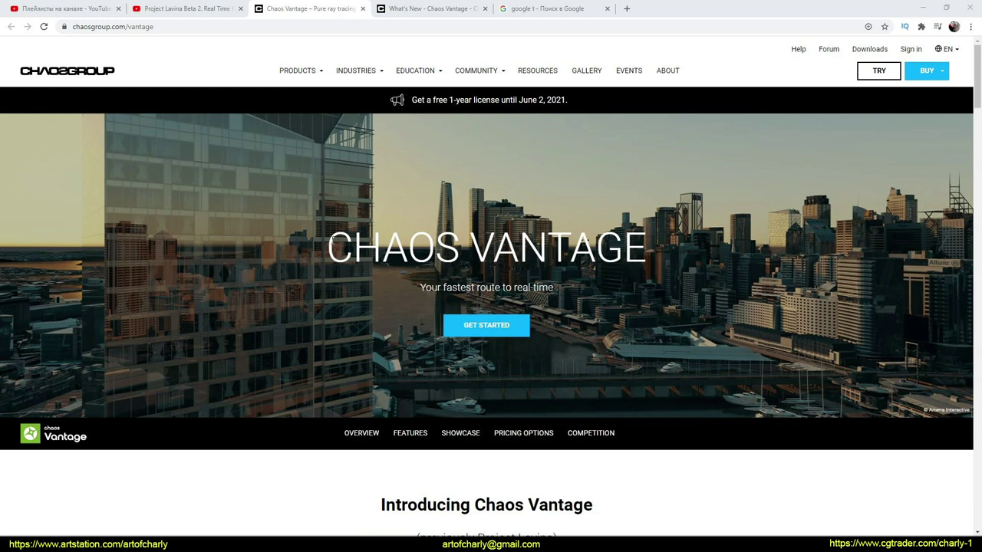
# - Examine the new features, modifications and fixes listed for Chaos Vantage v1.0.0 in the What's New documentation
pyautogui.moveTo(325, 247); pyautogui.dragTo(649, 246)
pyautogui.click(250, 487)
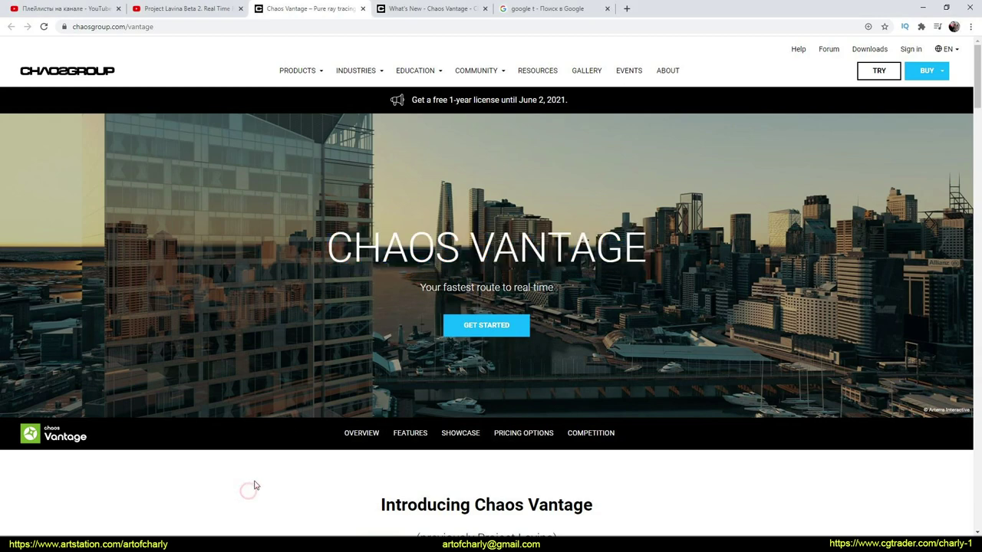
pyautogui.click(426, 8)
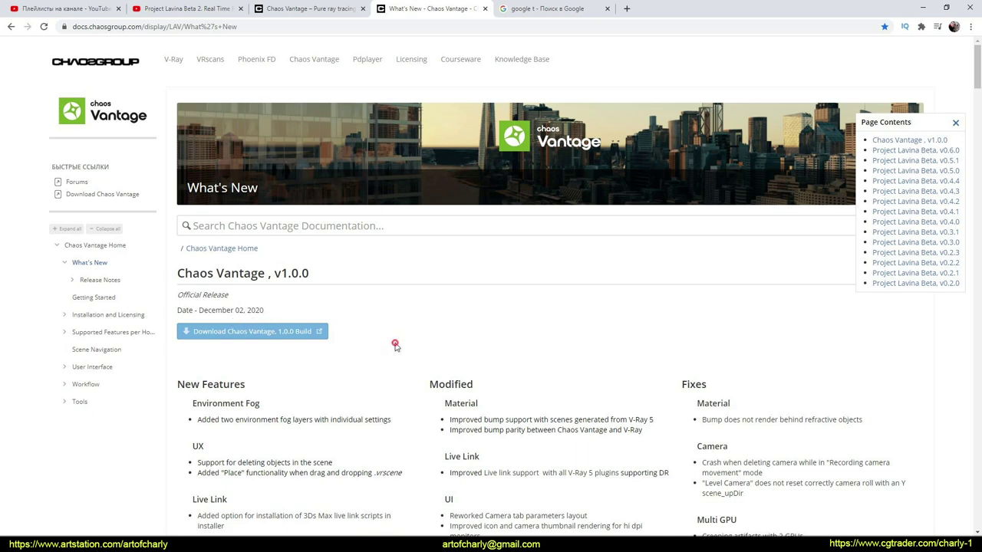
pyautogui.scroll(-1, 276, 368)
pyautogui.scroll(1, 279, 355)
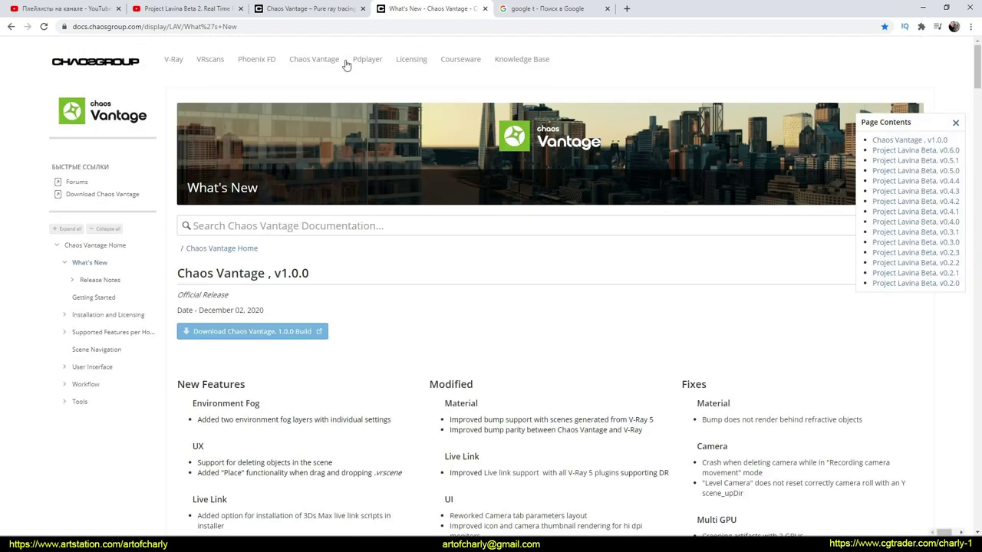
pyautogui.click(307, 8)
pyautogui.click(426, 8)
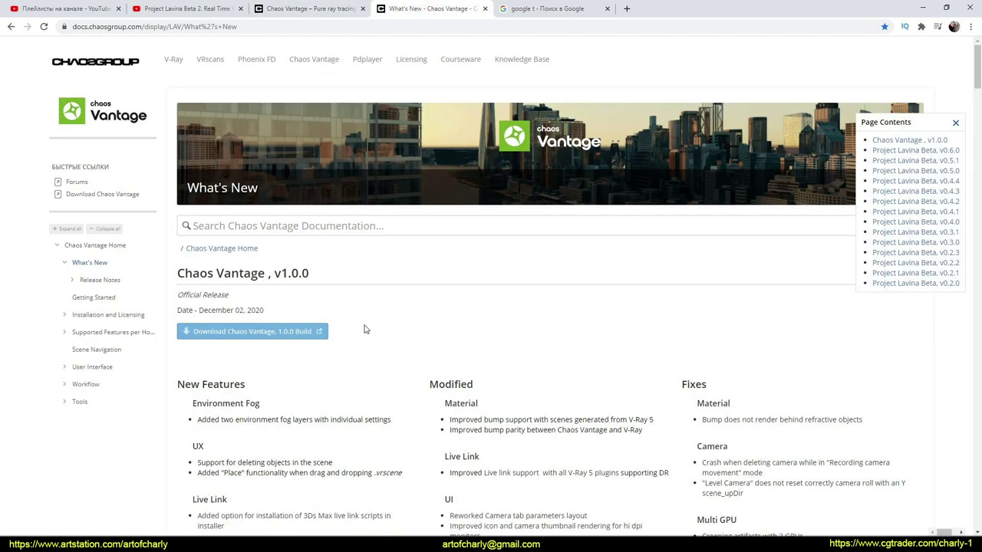
pyautogui.scroll(-3, 366, 328)
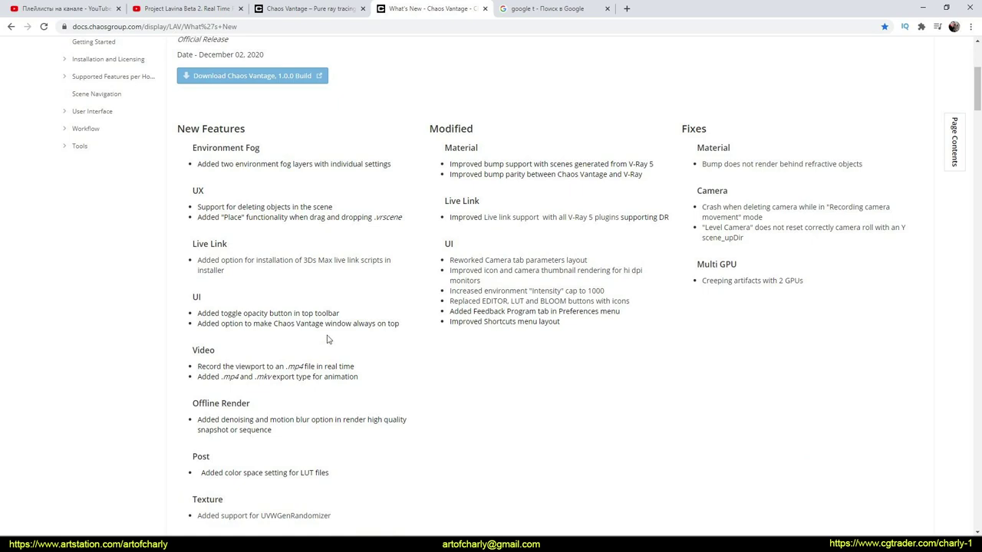
pyautogui.scroll(3, 303, 352)
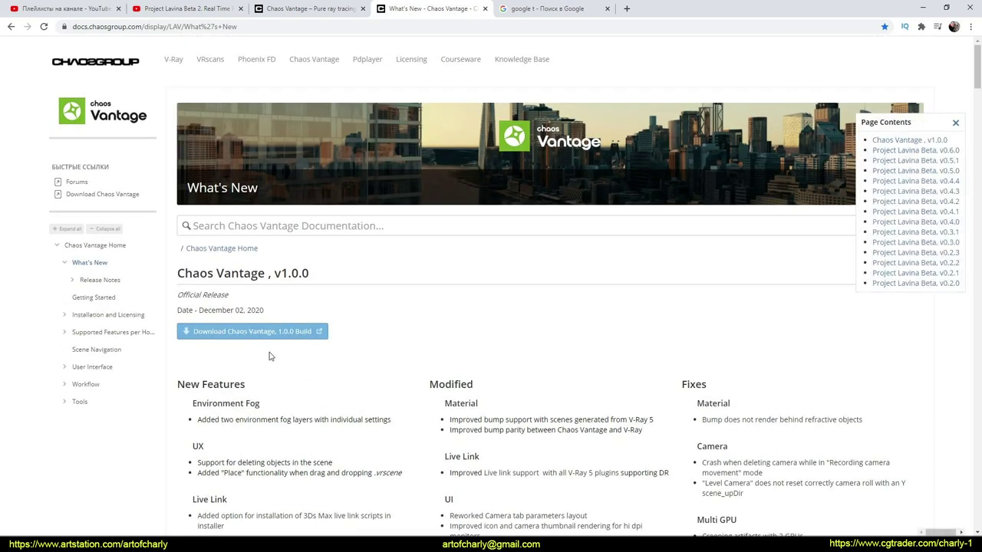
# - Examine the features, Brick Visual showcase and Building Utopia competition sections of the Chaos Vantage product page
pyautogui.click(295, 9)
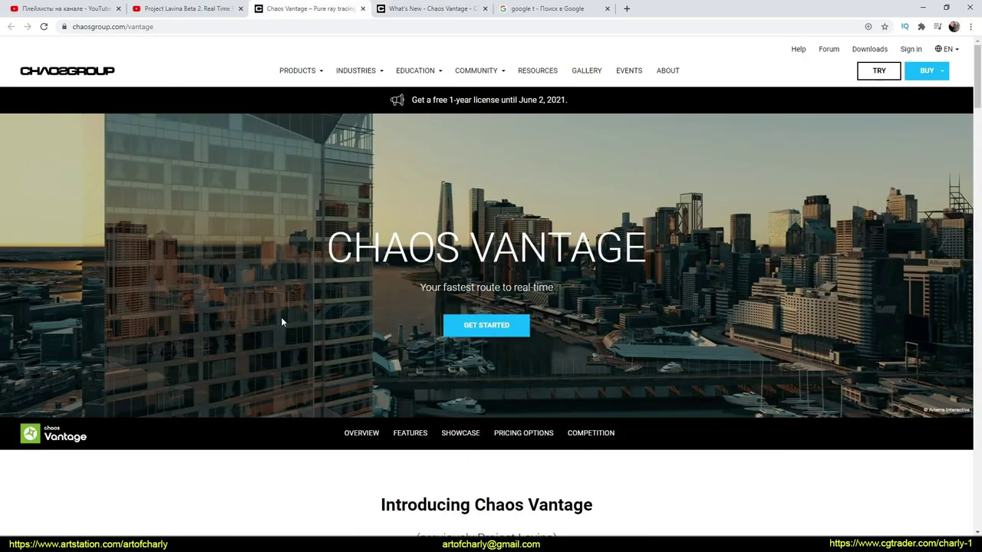
pyautogui.scroll(-2, 281, 322)
pyautogui.scroll(-4, 307, 287)
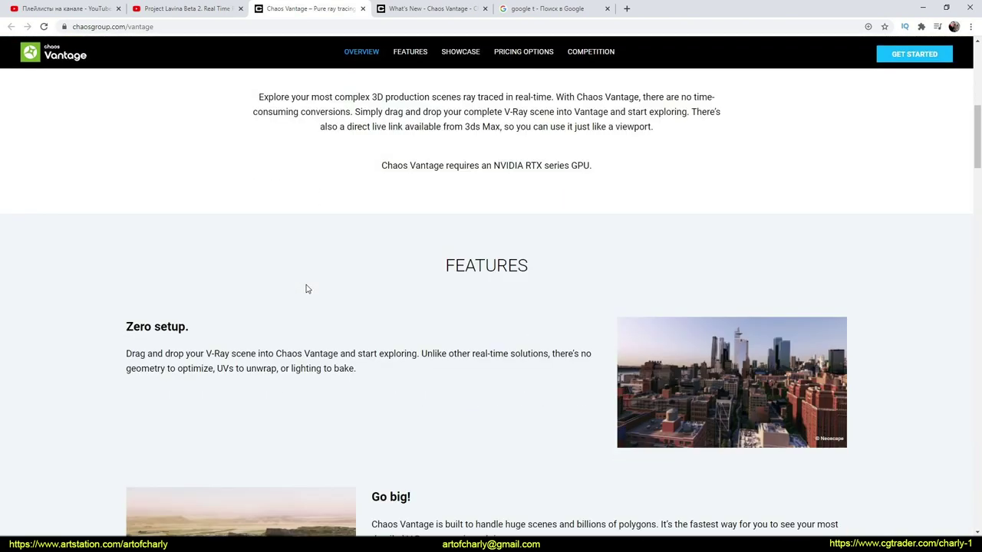
pyautogui.scroll(-2, 306, 288)
pyautogui.scroll(-1, 298, 281)
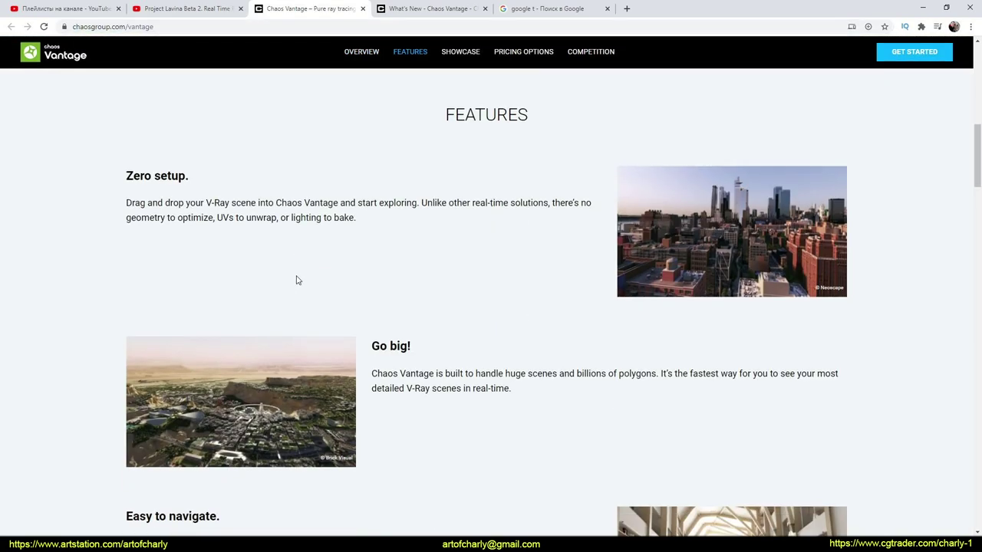
pyautogui.scroll(-2, 298, 280)
pyautogui.scroll(-4, 335, 258)
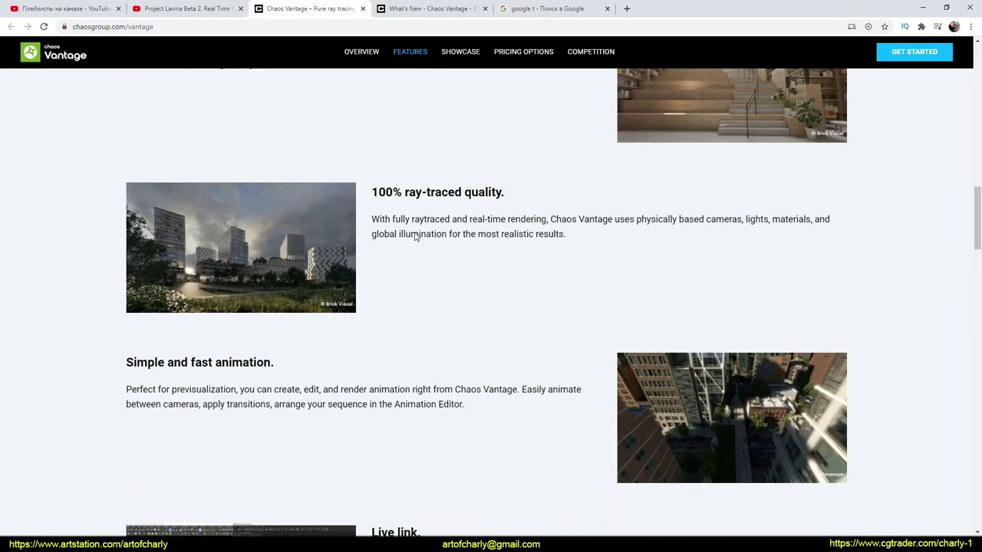
pyautogui.scroll(-7, 415, 236)
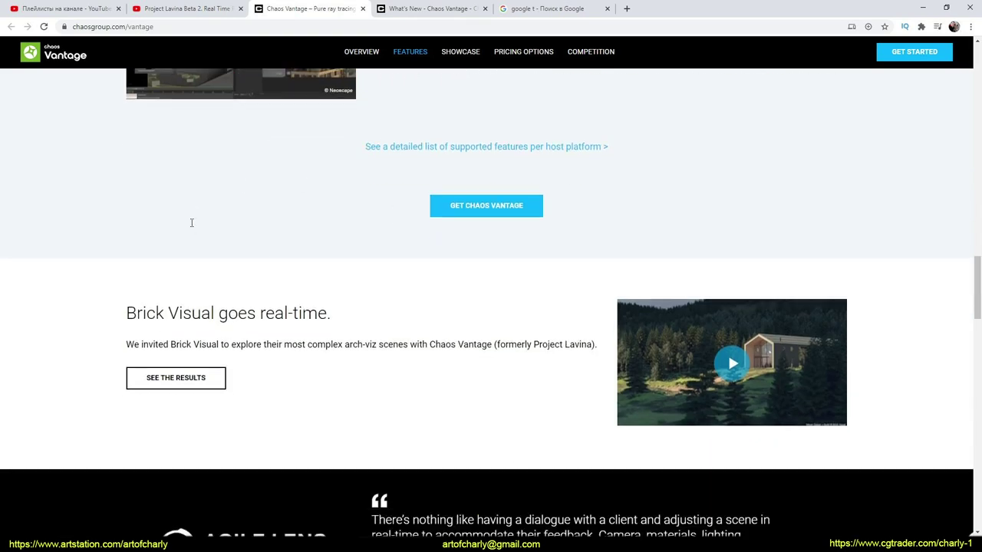
pyautogui.scroll(-7, 192, 223)
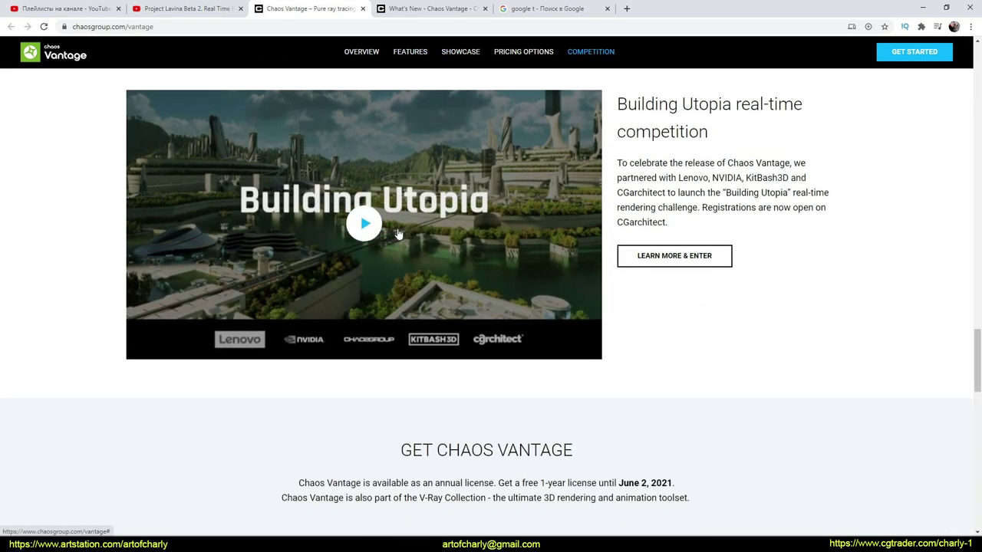
pyautogui.scroll(-2, 398, 234)
pyautogui.scroll(6, 502, 331)
# - Check the Chaos Vantage and V-Ray Collection pricing, highlighting the free 1-year license offer
pyautogui.scroll(-9, 398, 113)
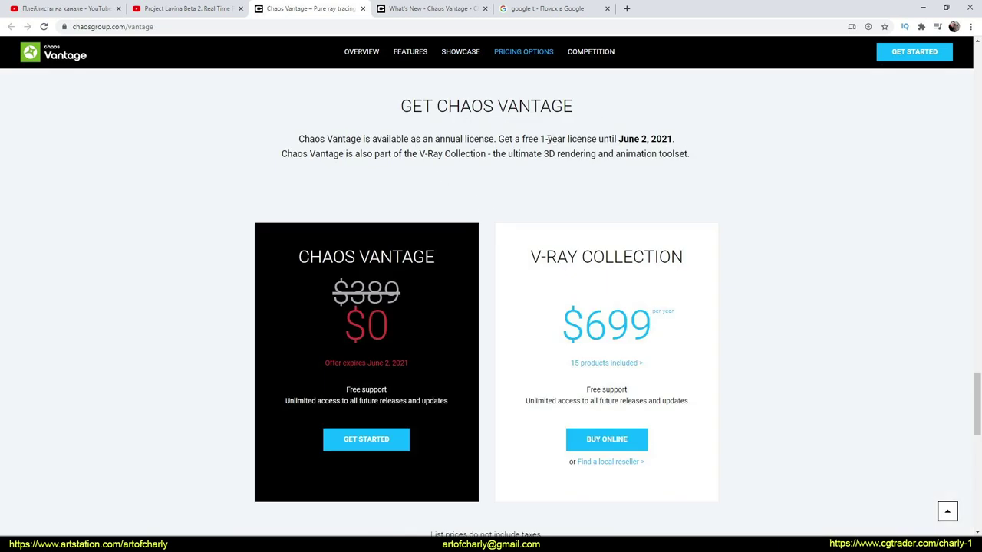
pyautogui.moveTo(537, 139); pyautogui.dragTo(599, 139)
pyautogui.click(653, 140)
pyautogui.scroll(-2, 234, 302)
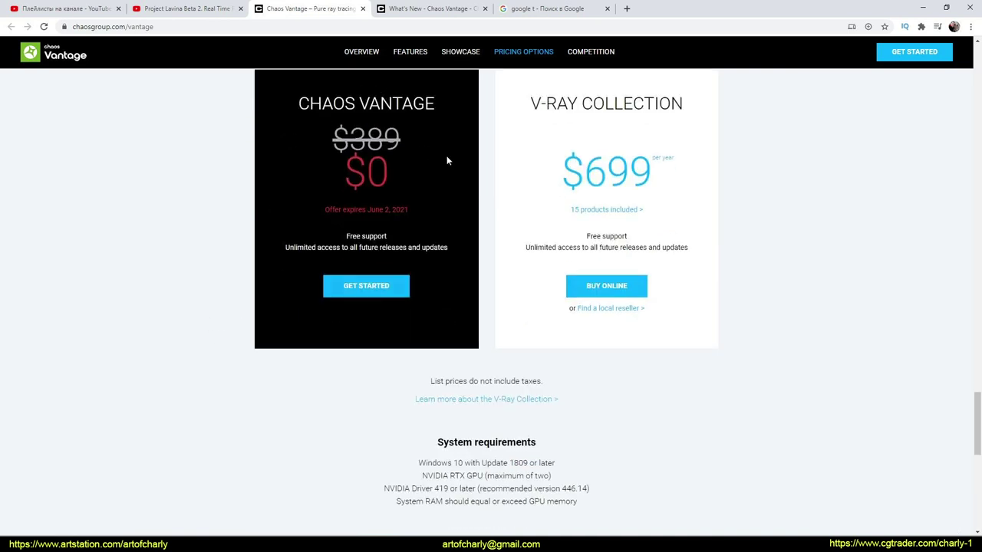
pyautogui.hotkey('ctrl', '2')
pyautogui.moveTo(322, 266)
pyautogui.mouseDown()
pyautogui.moveTo(323, 313)
pyautogui.moveTo(322, 266)
pyautogui.mouseUp()
pyautogui.press('Escape')
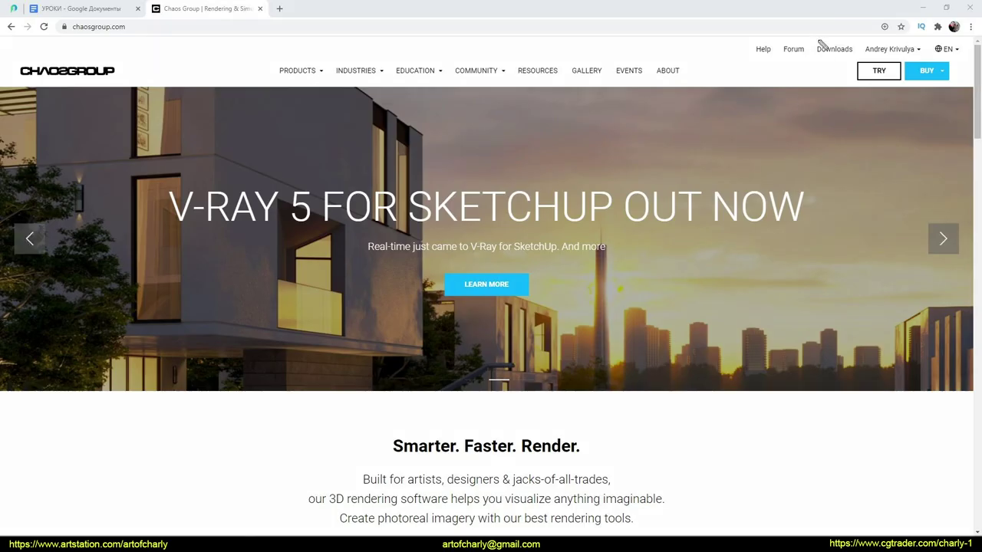
# - Open the Chaos Vantage release from the Chaos Group Downloads page and look over the full product list
pyautogui.moveTo(820, 44)
pyautogui.mouseDown()
pyautogui.moveTo(812, 57)
pyautogui.moveTo(836, 50)
pyautogui.mouseUp()
pyautogui.click(834, 49)
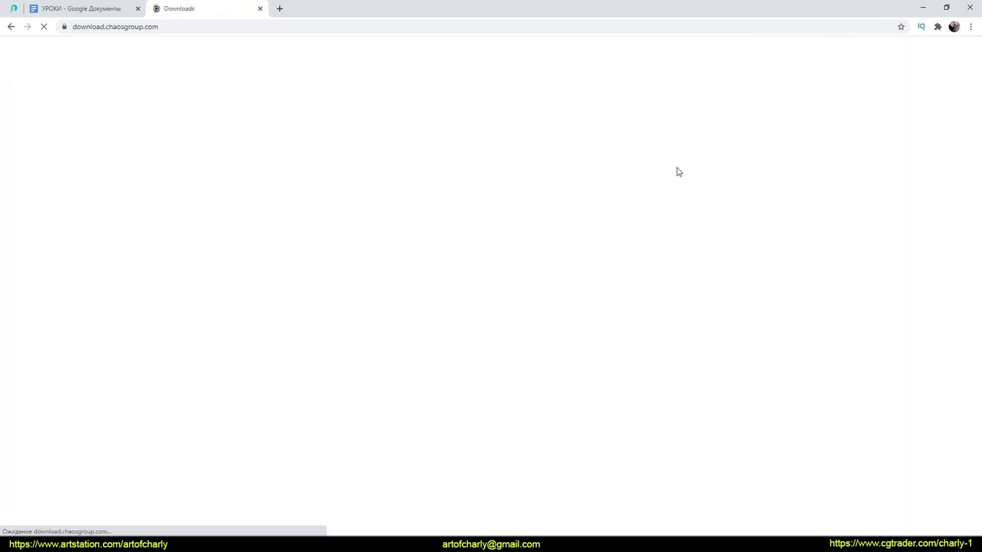
pyautogui.scroll(-3, 581, 220)
pyautogui.click(486, 250)
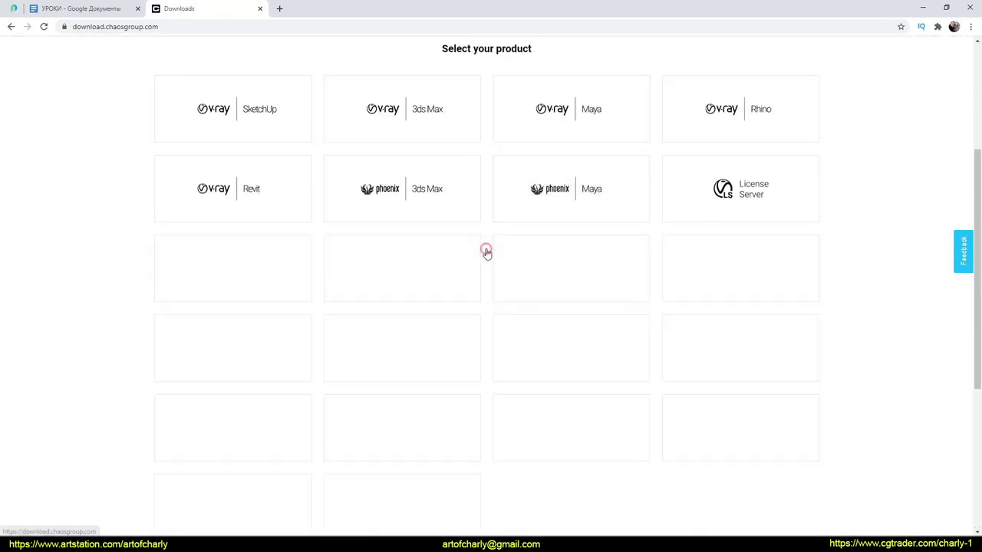
pyautogui.scroll(-4, 487, 252)
pyautogui.moveTo(328, 182)
pyautogui.mouseDown()
pyautogui.moveTo(416, 278)
pyautogui.moveTo(324, 187)
pyautogui.mouseUp()
pyautogui.click(409, 221)
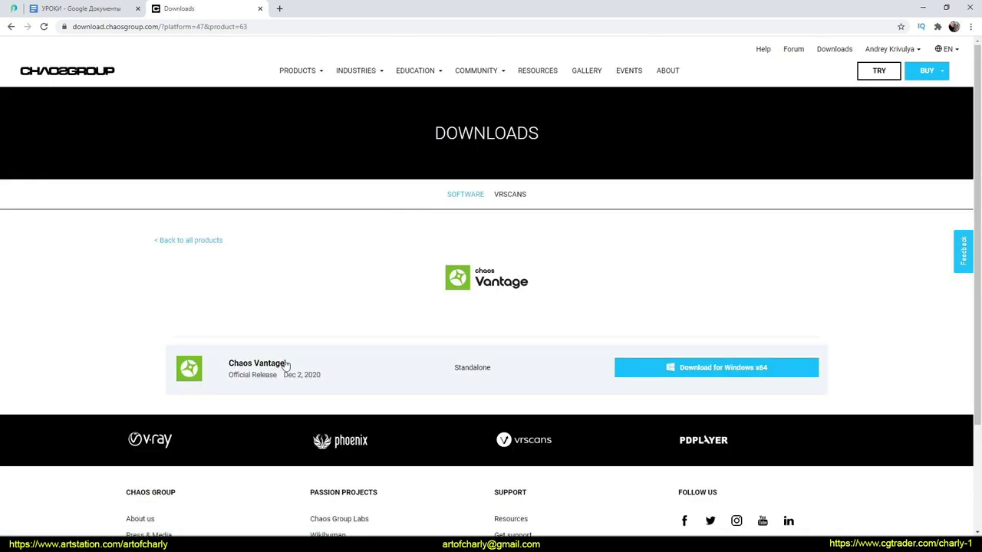
pyautogui.moveTo(120, 339)
pyautogui.mouseDown()
pyautogui.moveTo(238, 313)
pyautogui.moveTo(207, 359)
pyautogui.mouseUp()
pyautogui.moveTo(622, 343)
pyautogui.mouseDown()
pyautogui.moveTo(615, 381)
pyautogui.moveTo(709, 342)
pyautogui.moveTo(619, 343)
pyautogui.mouseUp()
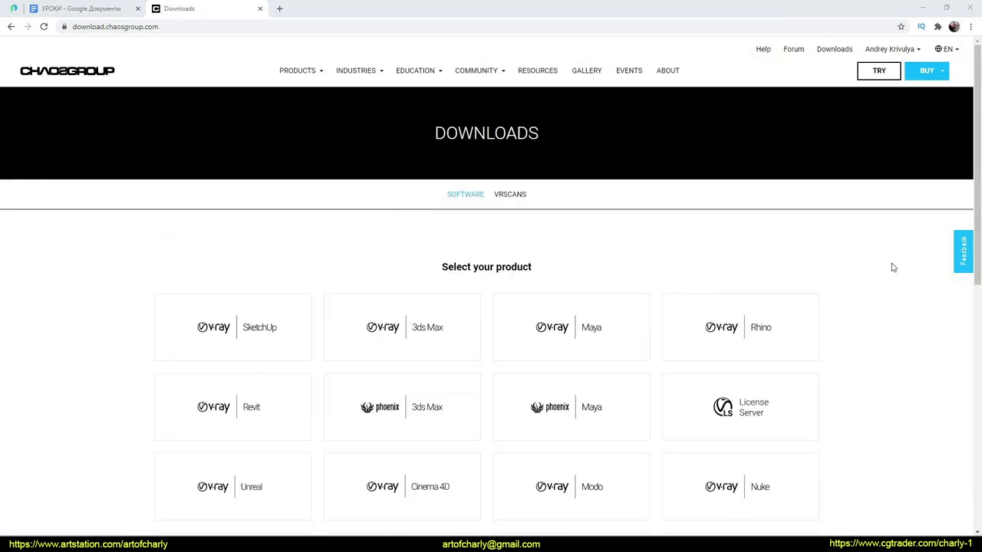
pyautogui.scroll(-2, 892, 268)
pyautogui.moveTo(710, 230)
pyautogui.mouseDown()
pyautogui.moveTo(811, 252)
pyautogui.moveTo(717, 245)
pyautogui.mouseUp()
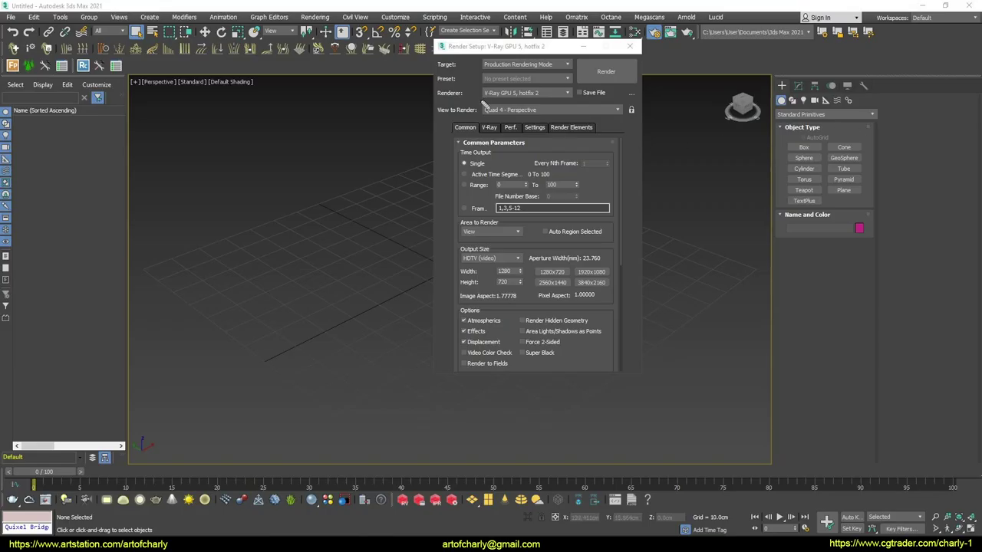
# - Switch to 3ds Max and open the .vrscene exporter for the untitled scene
pyautogui.moveTo(484, 92); pyautogui.dragTo(559, 96)
pyautogui.rightClick(317, 495)
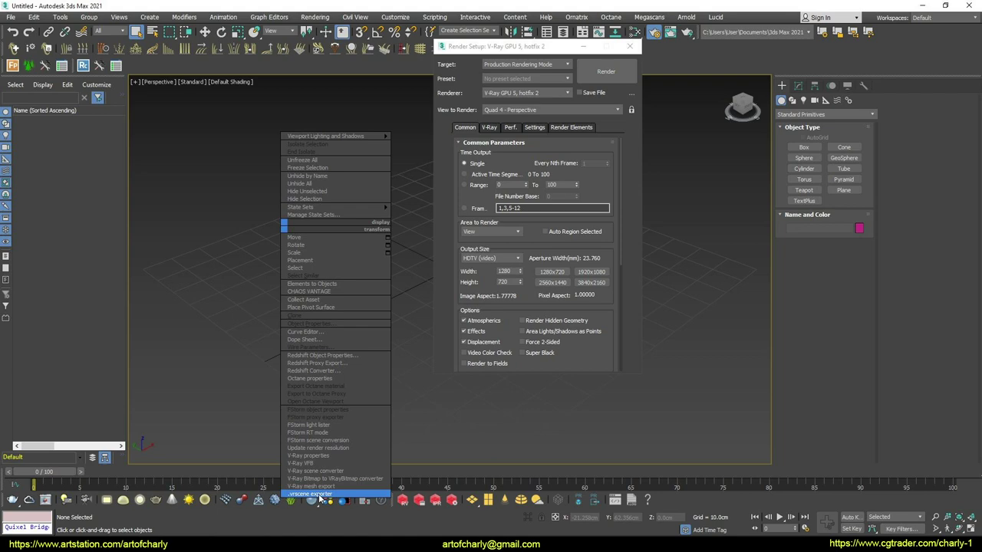
pyautogui.click(318, 494)
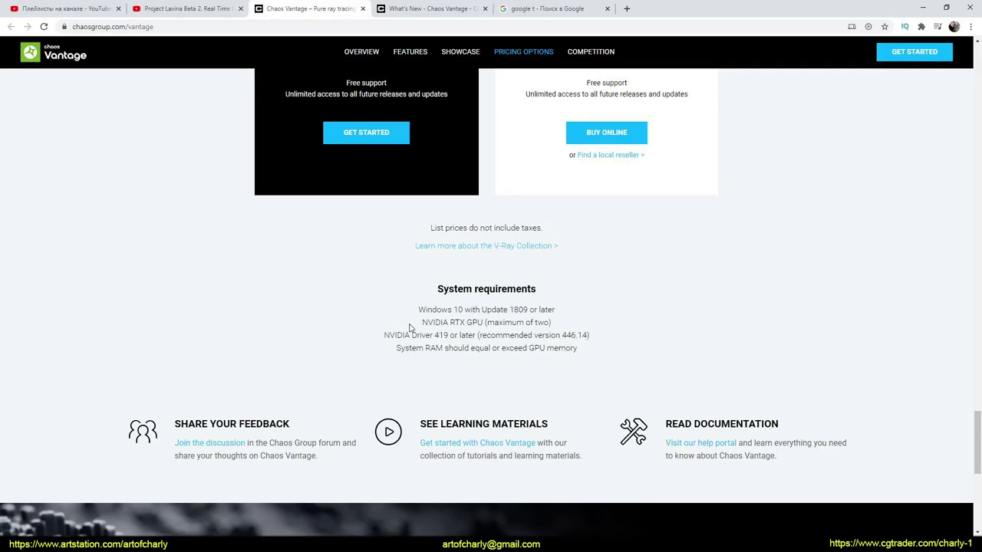
# - Check the system requirements on the Chaos Vantage page, highlighting the NVIDIA RTX GPU line
pyautogui.moveTo(427, 323); pyautogui.dragTo(466, 324)
pyautogui.click(481, 330)
pyautogui.moveTo(557, 328); pyautogui.dragTo(418, 326)
pyautogui.click(600, 336)
pyautogui.scroll(-3, 439, 381)
pyautogui.scroll(3, 414, 398)
# - Review the Chaos Vantage introduction and the Zero setup feature description on the product page
pyautogui.scroll(20, 436, 365)
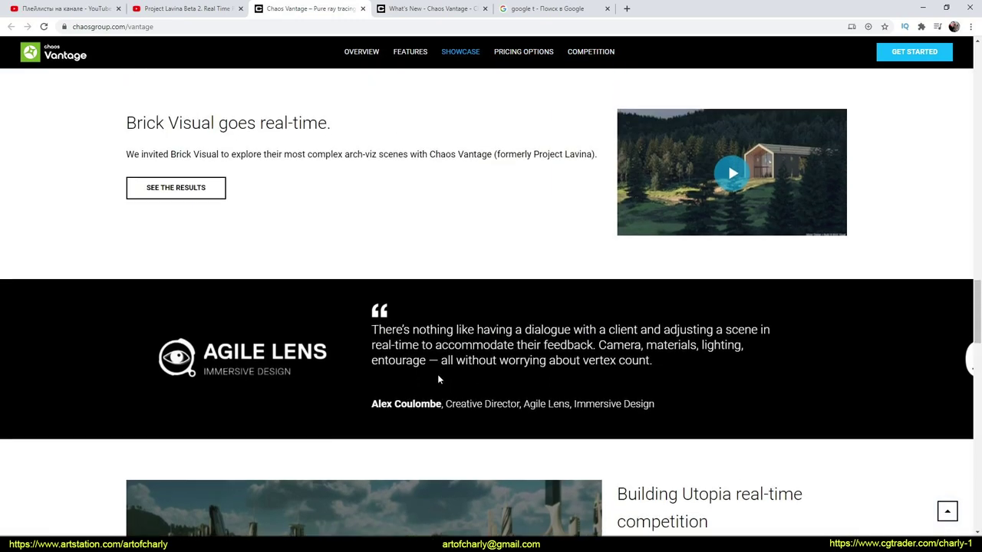
pyautogui.scroll(20, 438, 378)
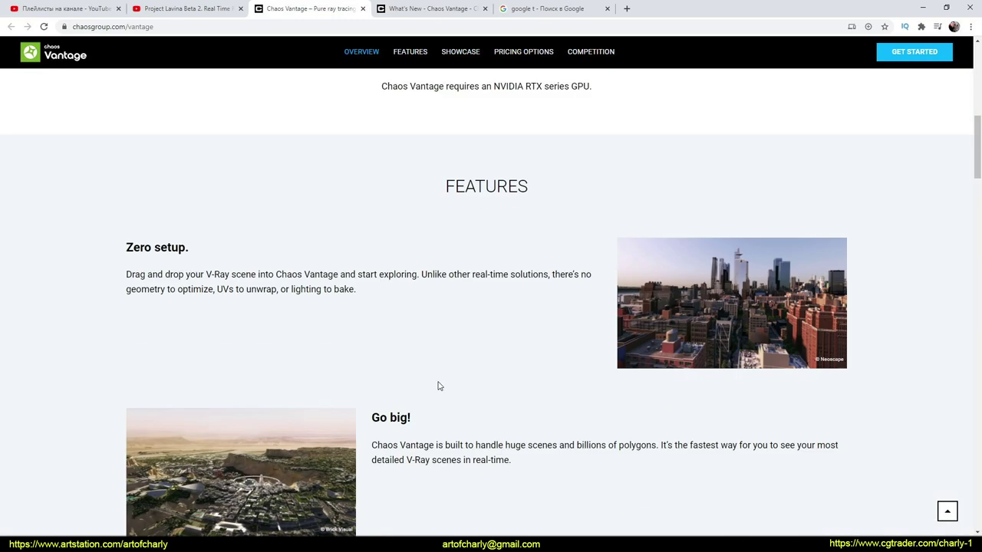
pyautogui.scroll(4, 435, 384)
pyautogui.scroll(-4, 435, 381)
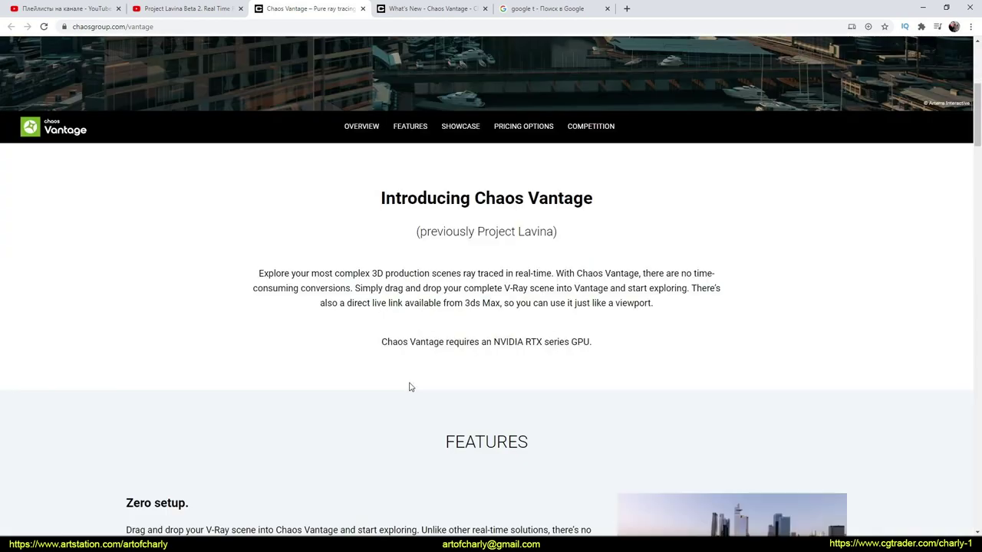
pyautogui.scroll(-6, 363, 339)
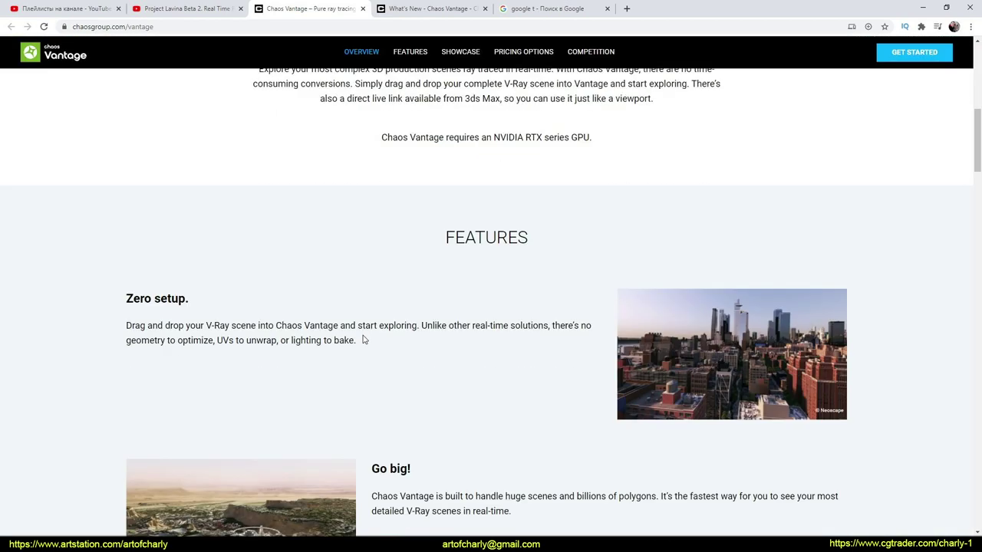
pyautogui.scroll(6, 364, 339)
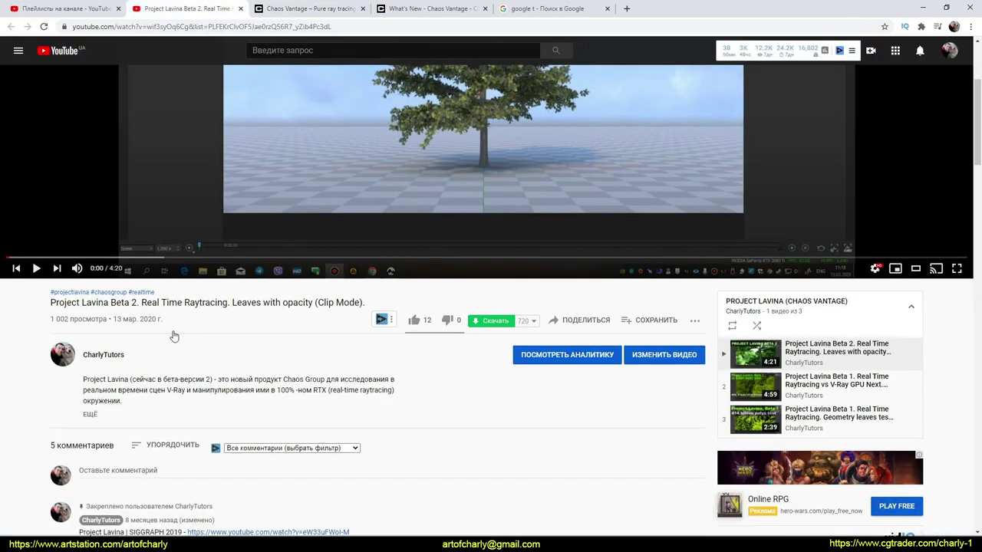
# - Skip through the Project Lavina Beta 2 video's real-time tree scenes and open the Live link picture from the Chaos Vantage page
pyautogui.scroll(4, 171, 333)
pyautogui.scroll(-2, 331, 319)
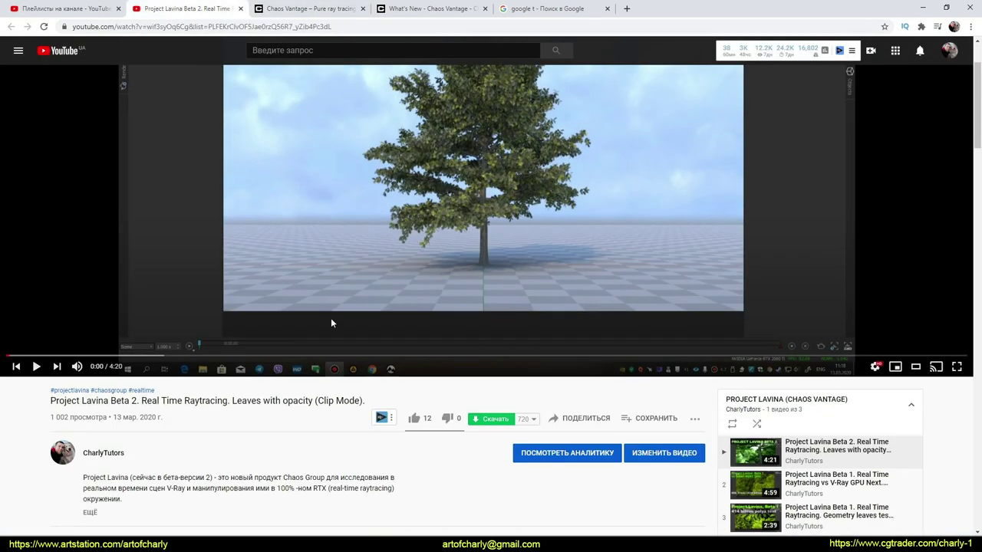
pyautogui.click(163, 355)
pyautogui.scroll(1, 451, 258)
pyautogui.click(451, 258)
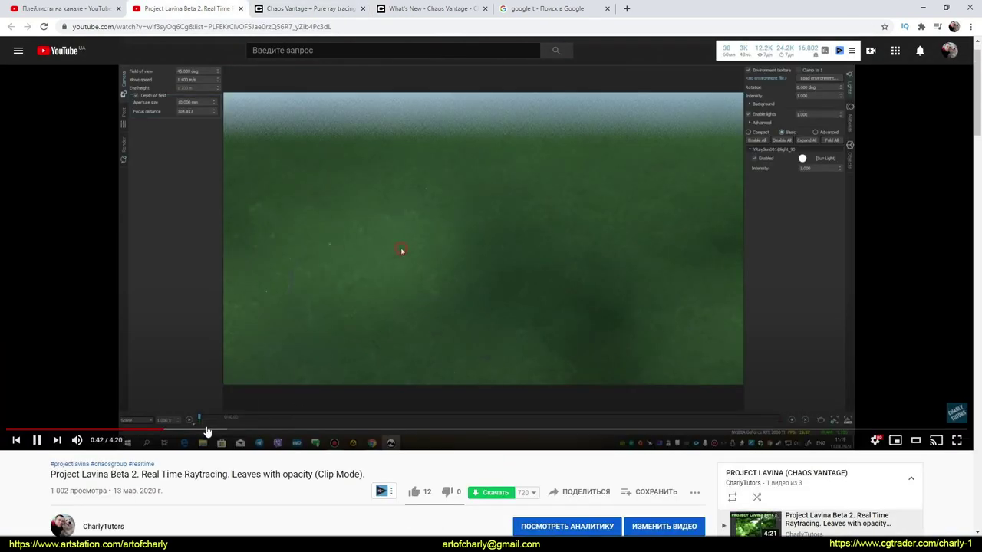
pyautogui.click(208, 430)
pyautogui.click(276, 429)
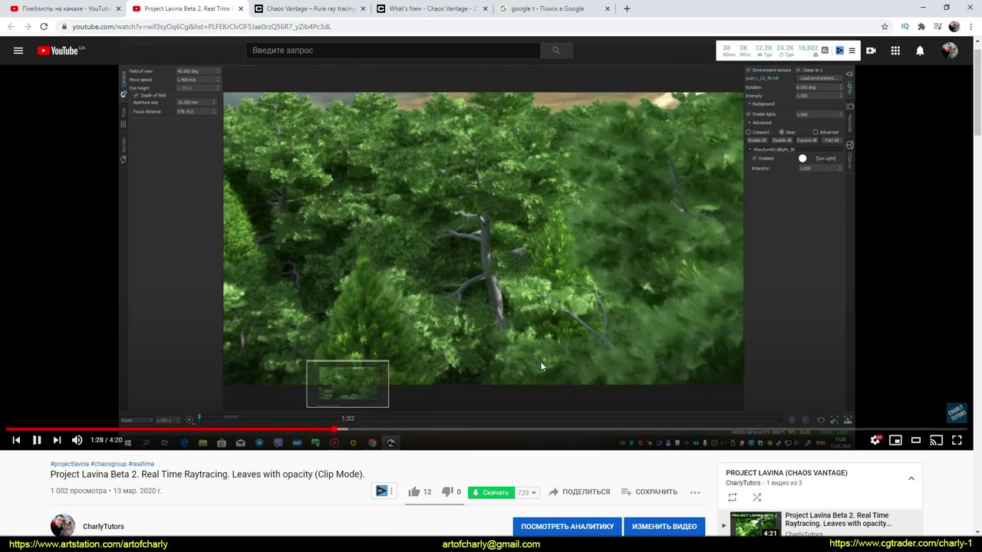
pyautogui.click(335, 430)
pyautogui.click(453, 250)
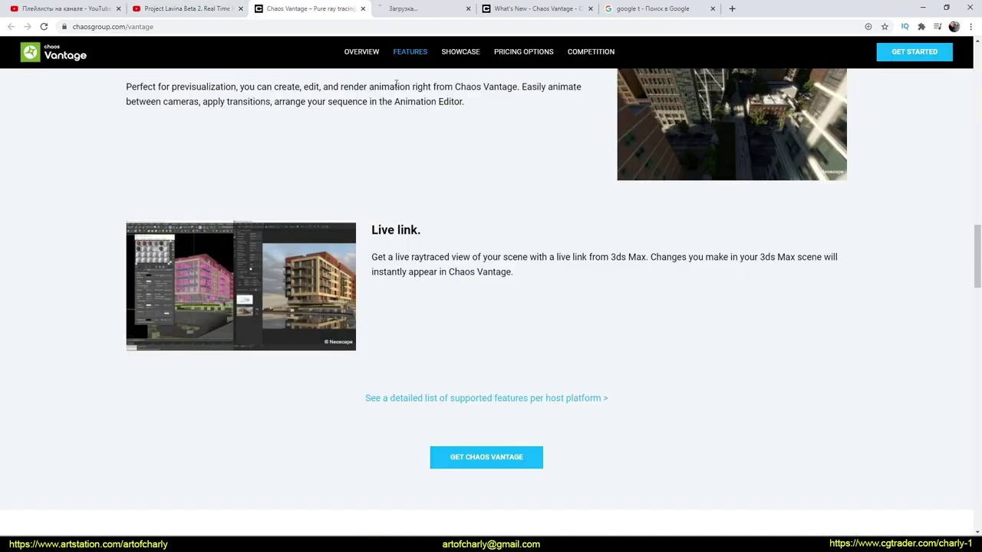
pyautogui.click(409, 6)
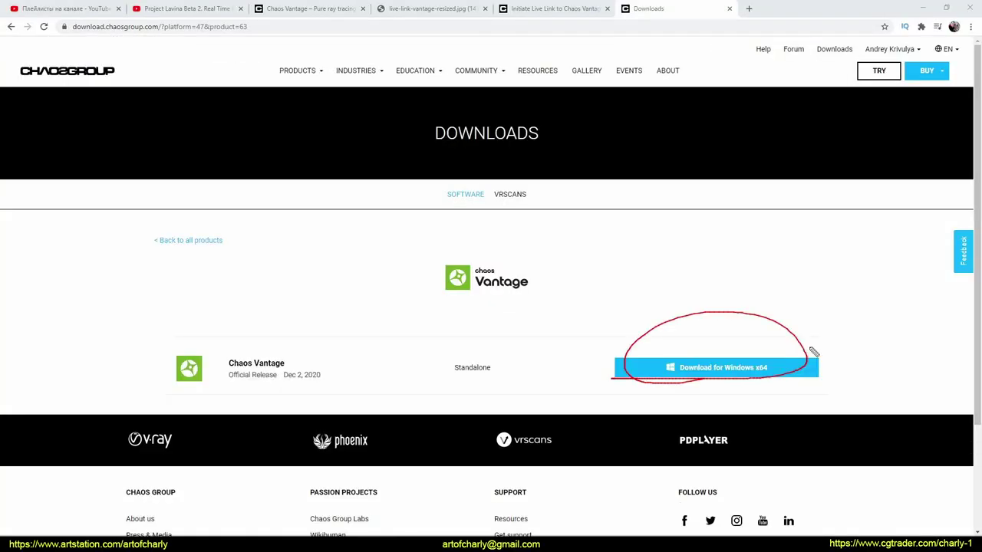
# - Download Chaos Vantage for Windows x64 and install it with the V-Ray for 3ds Max Live link option and local licensing
pyautogui.press('Escape')
pyautogui.click(747, 378)
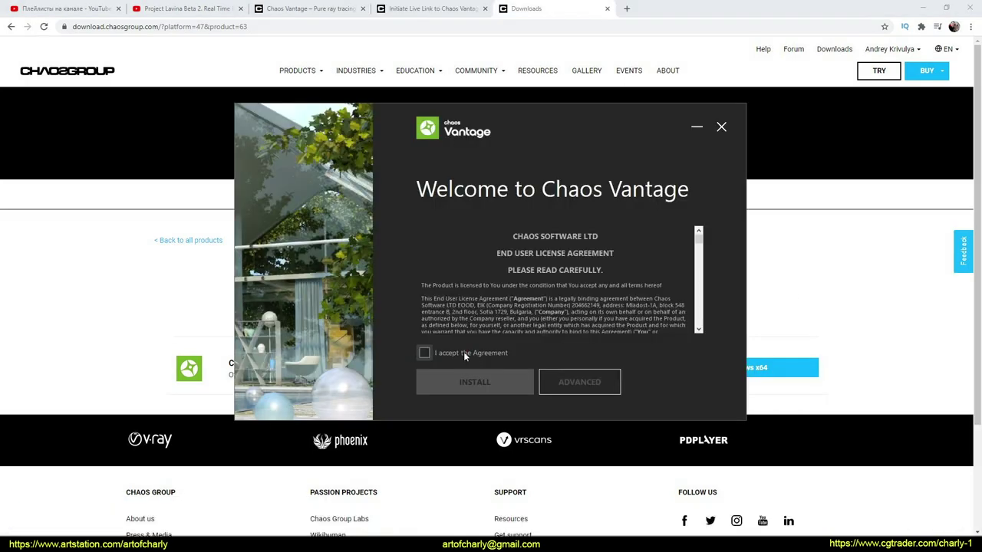
pyautogui.click(459, 353)
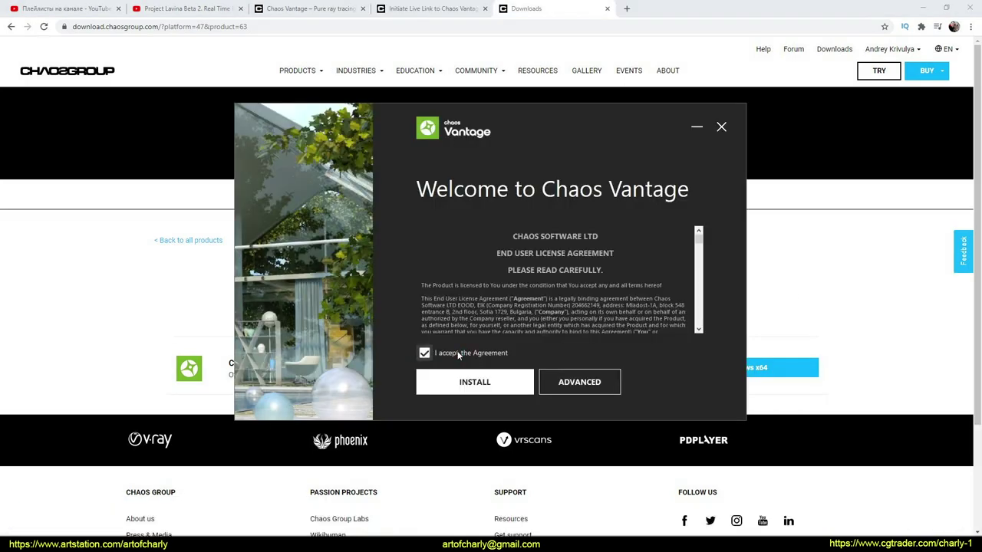
pyautogui.click(606, 381)
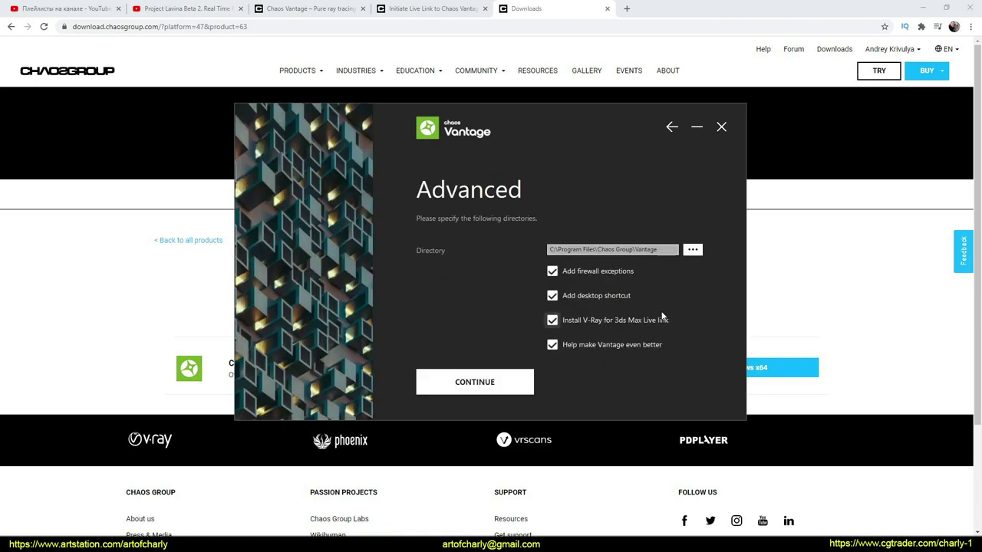
pyautogui.click(495, 391)
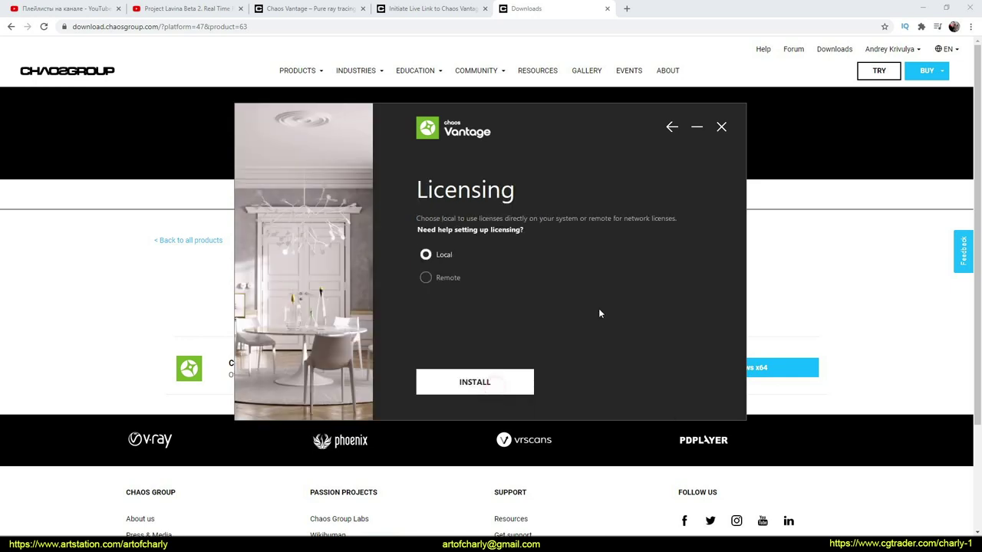
pyautogui.click(494, 382)
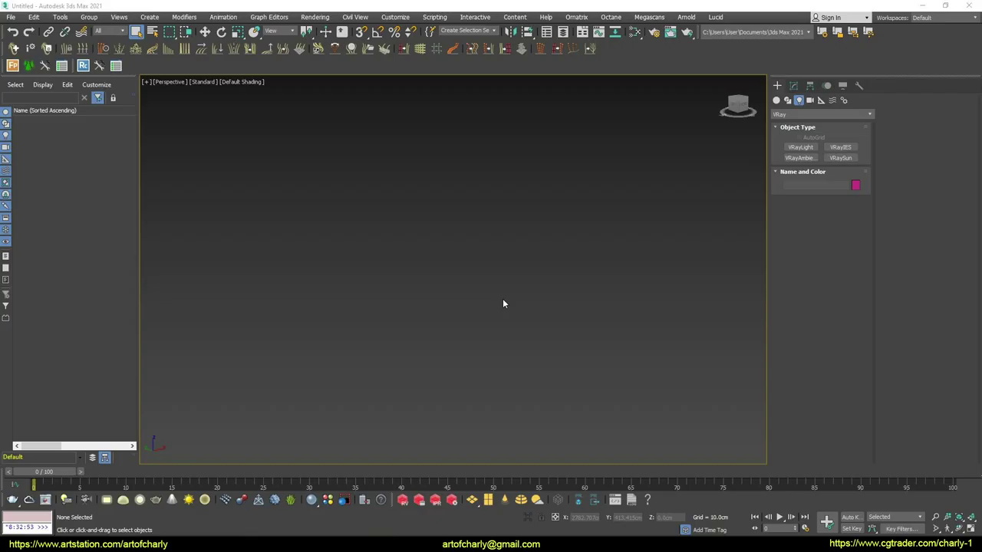
# - In 3ds Max, open the user interface customization and show the Chaos Vantage actions available for toolbars
pyautogui.click(503, 304)
pyautogui.click(399, 19)
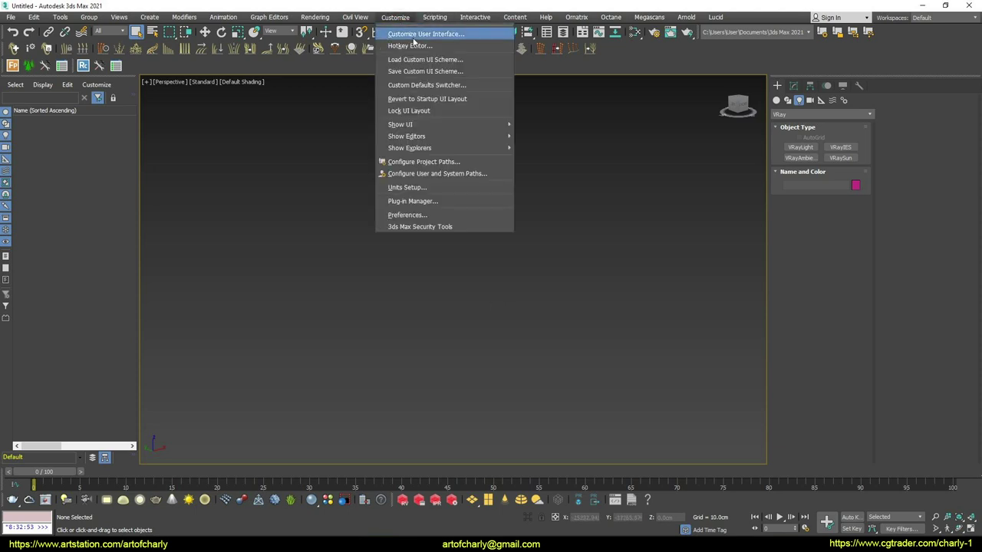
pyautogui.click(412, 36)
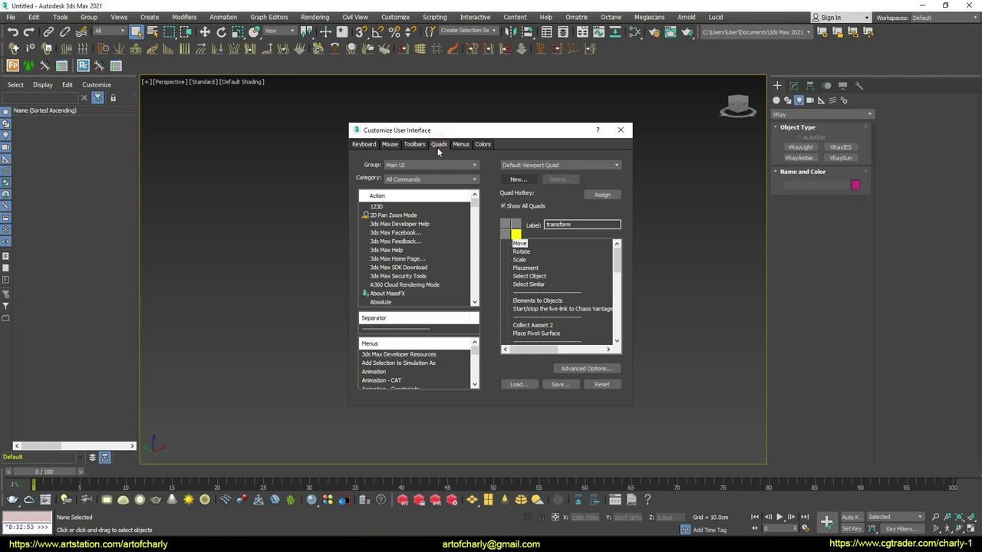
pyautogui.rightClick(717, 229)
pyautogui.click(513, 131)
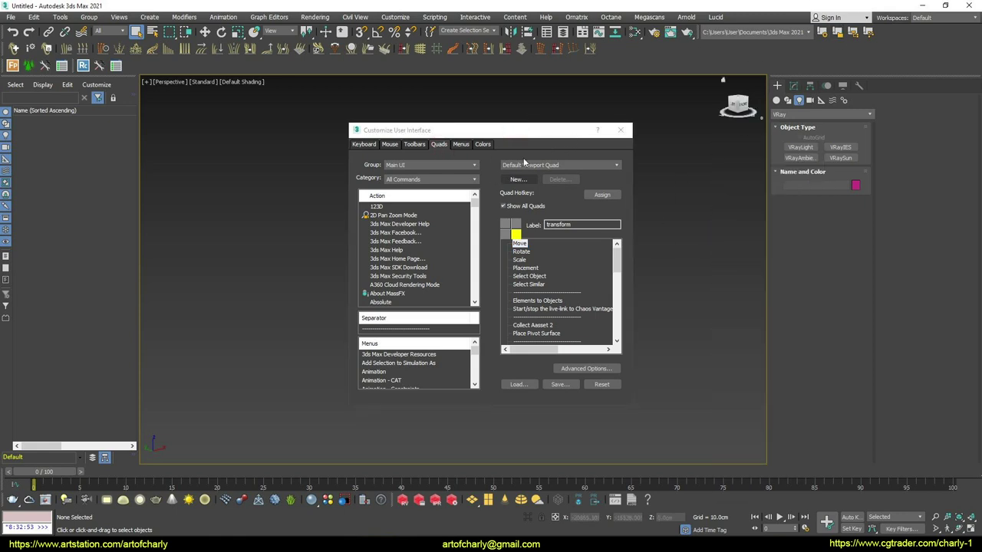
pyautogui.click(414, 145)
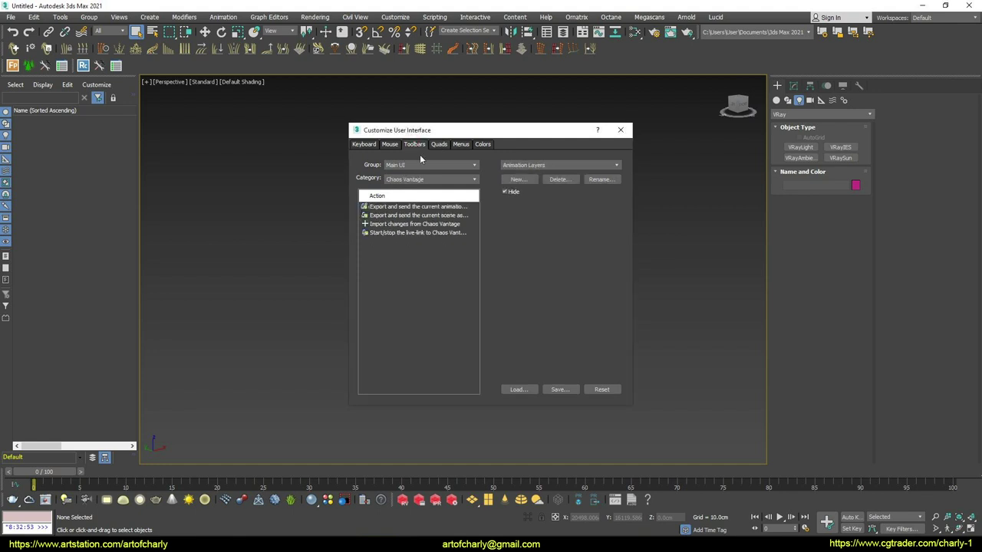
# - Mark the Chaos Vantage category and its start/stop live-link action among the toolbar commands, then clear the marks
pyautogui.hotkey('ctrl', '2')
pyautogui.moveTo(407, 148); pyautogui.dragTo(404, 141)
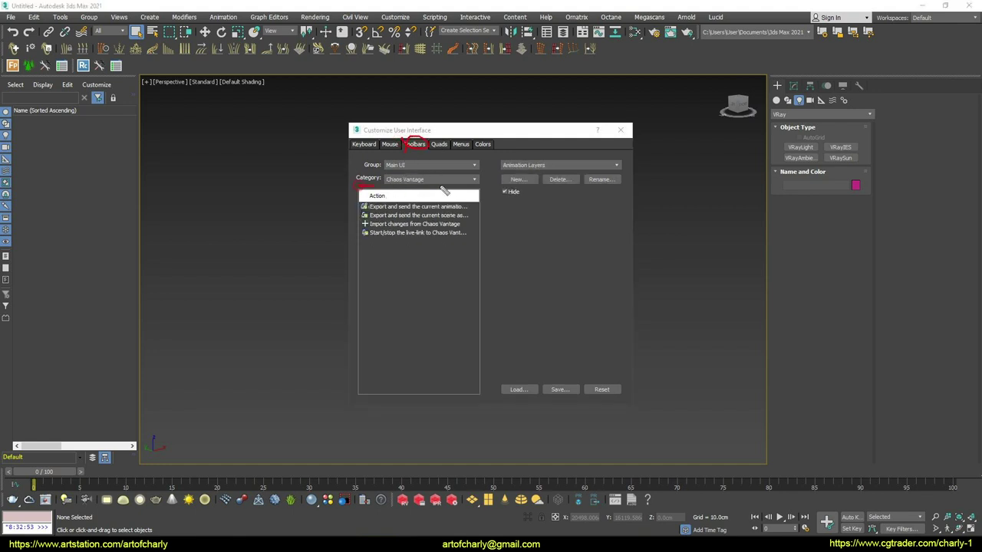
pyautogui.moveTo(443, 190); pyautogui.dragTo(389, 171)
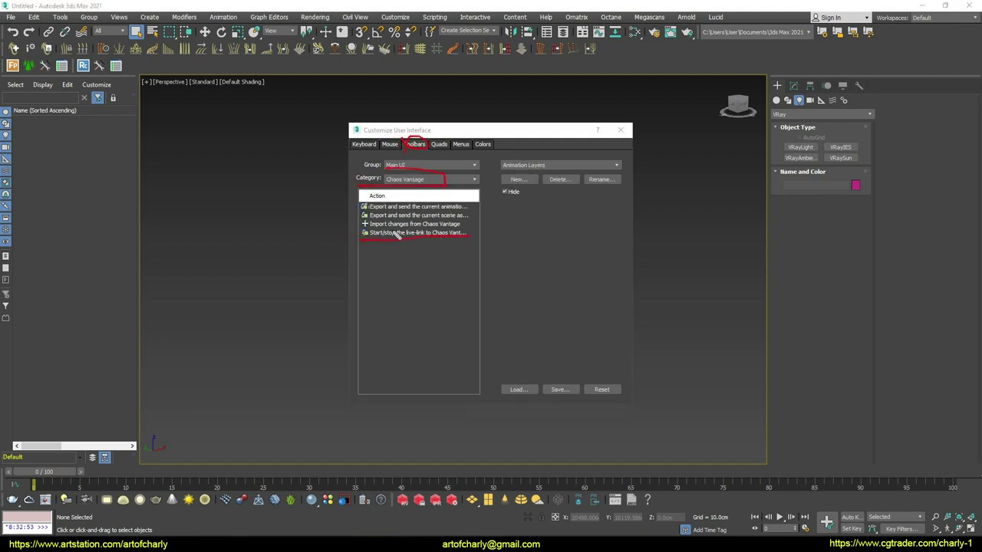
pyautogui.moveTo(391, 233); pyautogui.dragTo(458, 237)
pyautogui.moveTo(520, 203); pyautogui.dragTo(712, 58)
pyautogui.press('Escape')
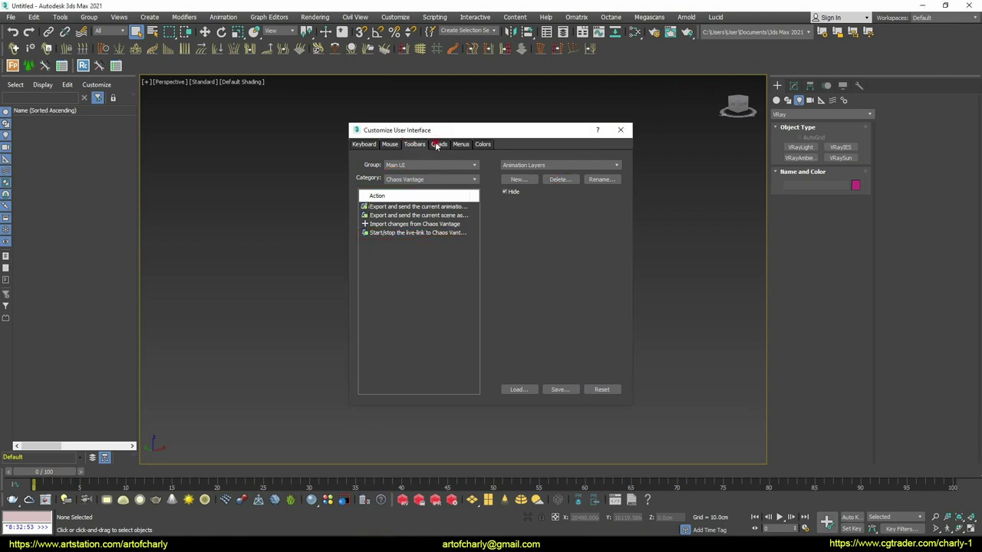
# - List the Chaos Vantage actions for quad menus, mark the live-link action, and check its entry in the viewport's quad menu
pyautogui.click(437, 145)
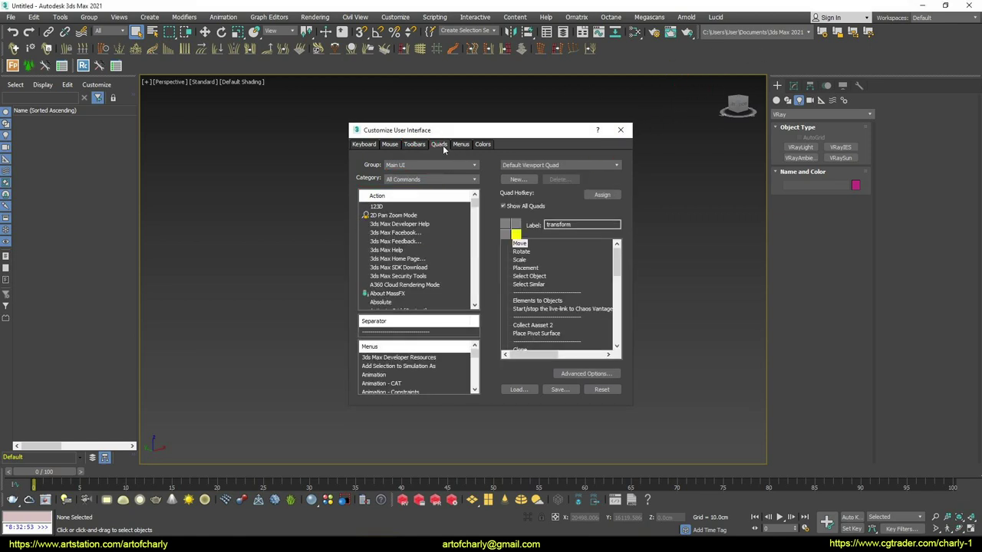
pyautogui.click(410, 182)
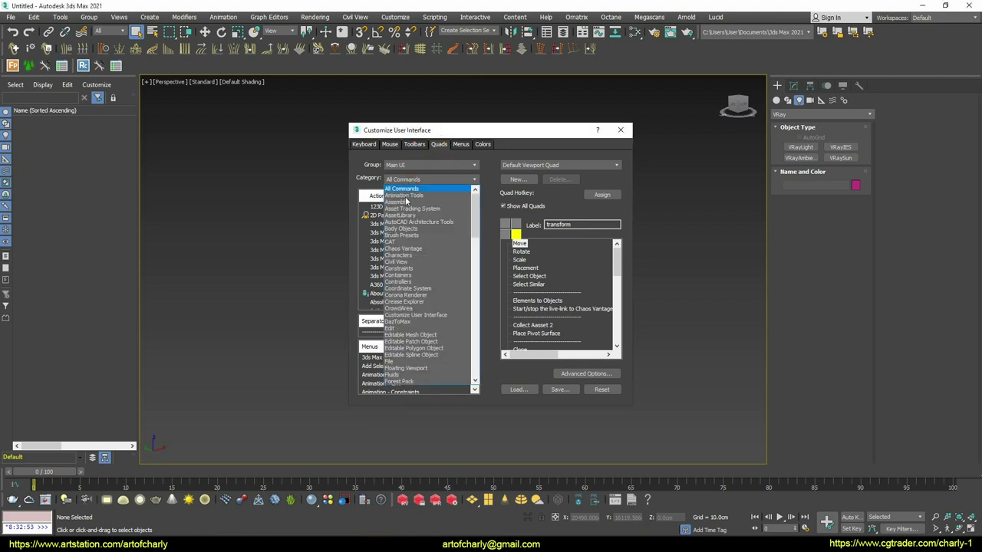
pyautogui.click(405, 249)
pyautogui.moveTo(369, 248); pyautogui.dragTo(444, 242)
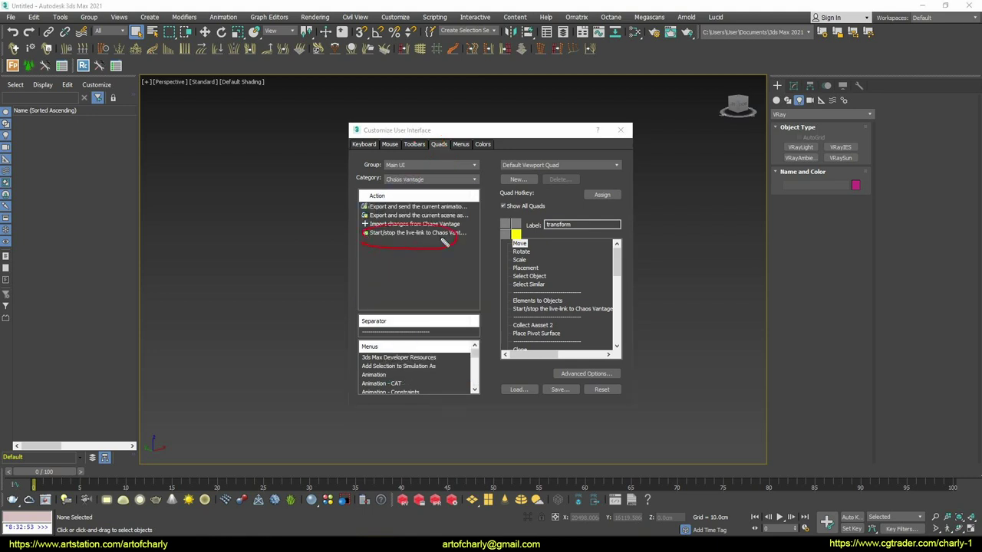
pyautogui.rightClick(720, 201)
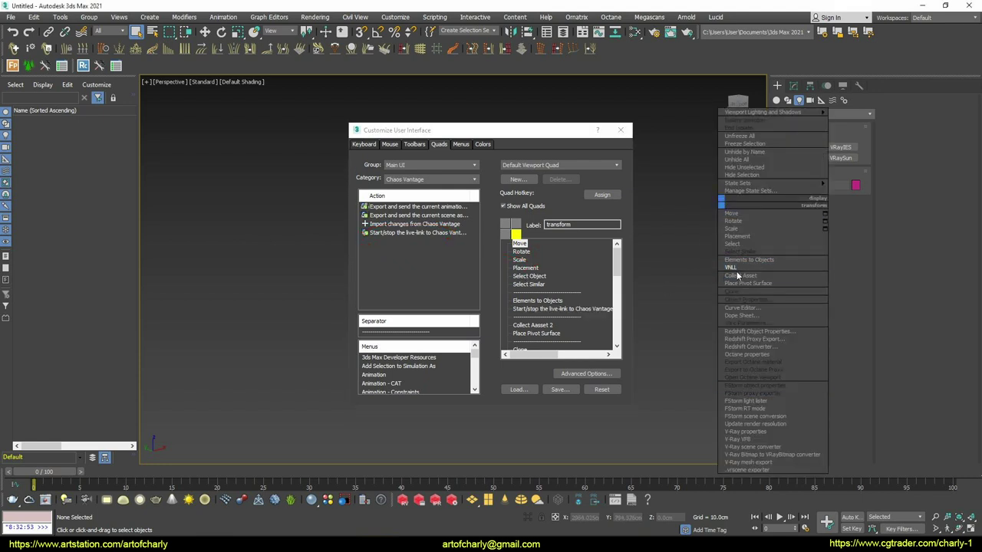
# - Rename the live-link entry in the transform quad as CHAOS VANTAGE and save the menu file over MaxStartUI.mnux
pyautogui.click(546, 309)
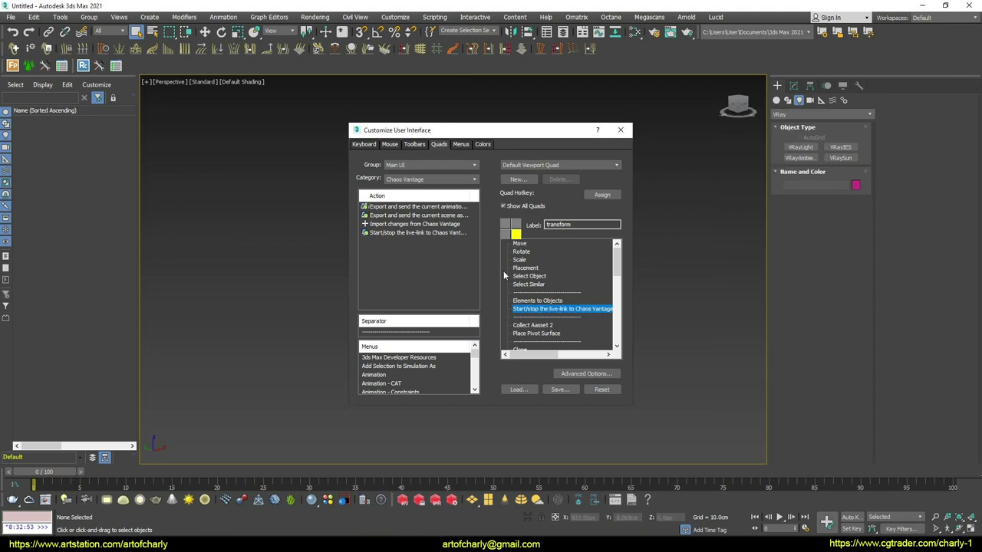
pyautogui.rightClick(559, 311)
pyautogui.click(606, 329)
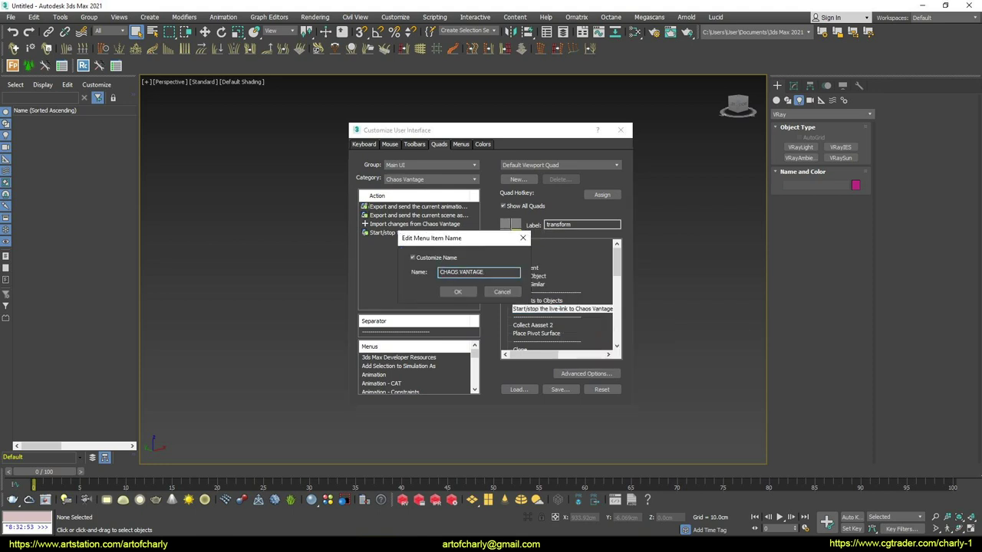
pyautogui.click(458, 291)
pyautogui.click(559, 389)
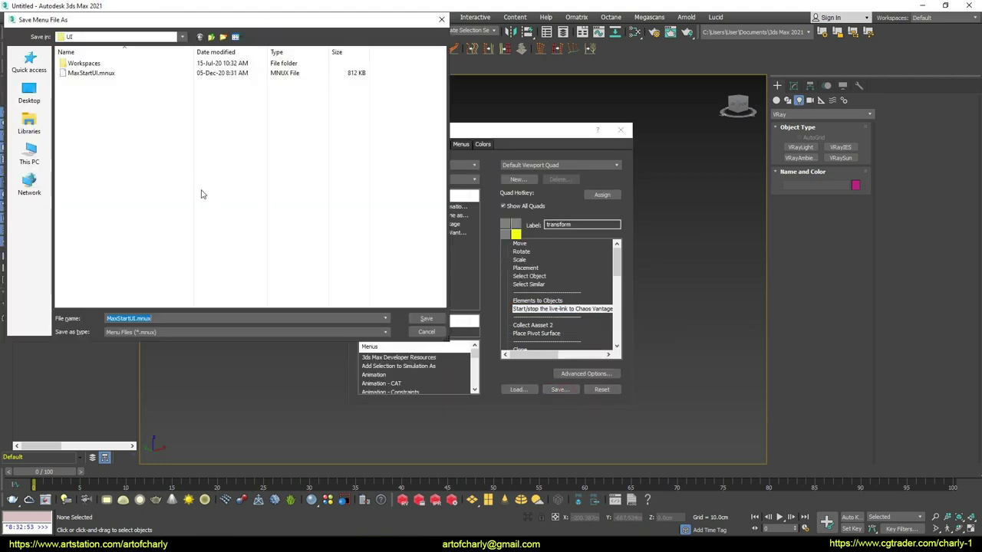
pyautogui.click(414, 317)
pyautogui.click(508, 277)
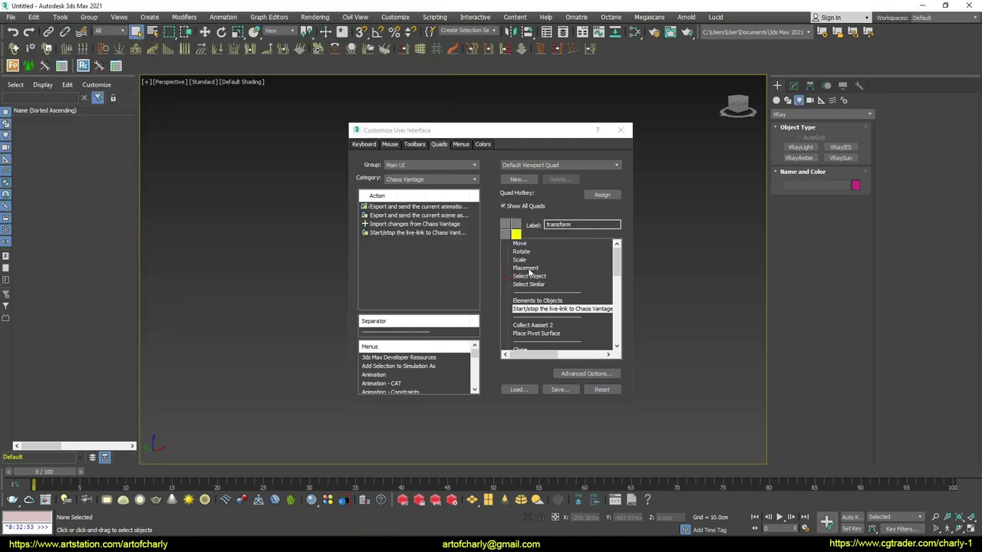
# - Close the customization dialog and check the renamed CHAOS VANTAGE entry in the viewport's quad menu
pyautogui.click(622, 131)
pyautogui.rightClick(650, 194)
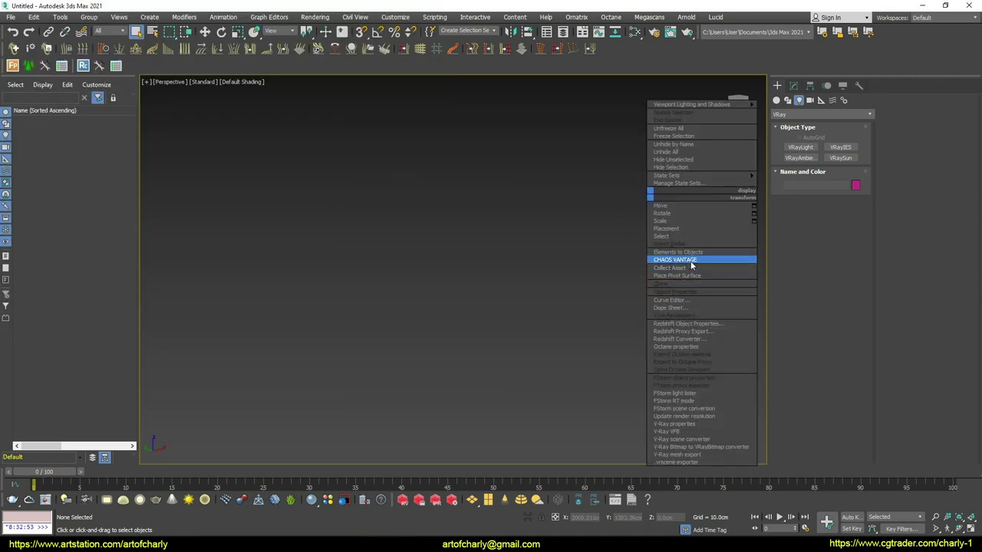
pyautogui.click(485, 277)
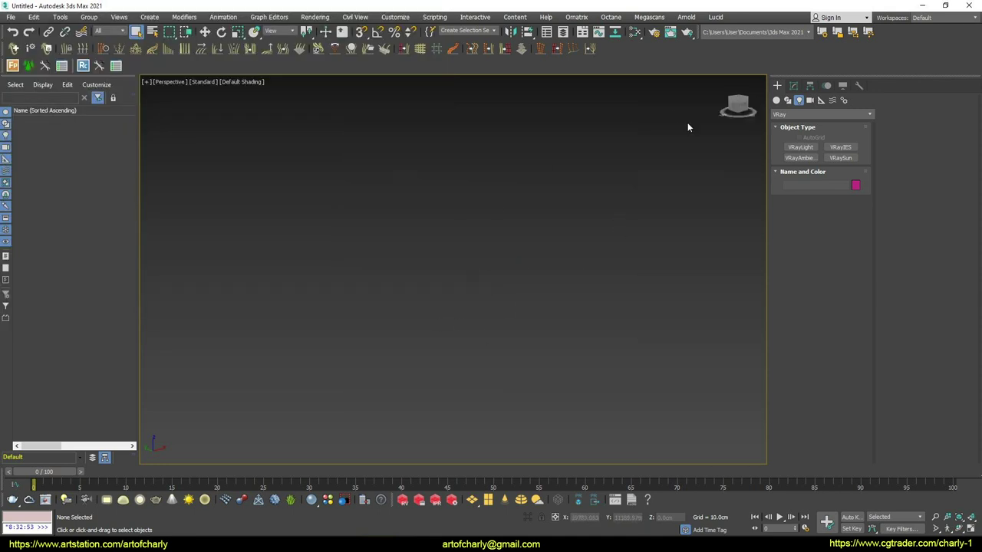
# - Create a large standard-primitive plane as the ground in the perspective view
pyautogui.click(793, 86)
pyautogui.click(778, 86)
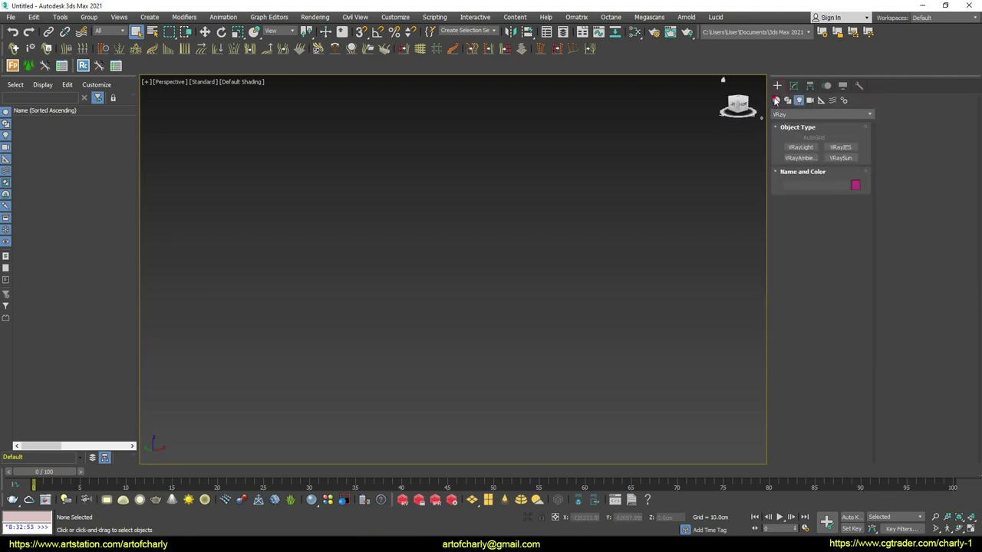
pyautogui.click(776, 99)
pyautogui.click(840, 190)
pyautogui.moveTo(414, 232); pyautogui.dragTo(464, 407)
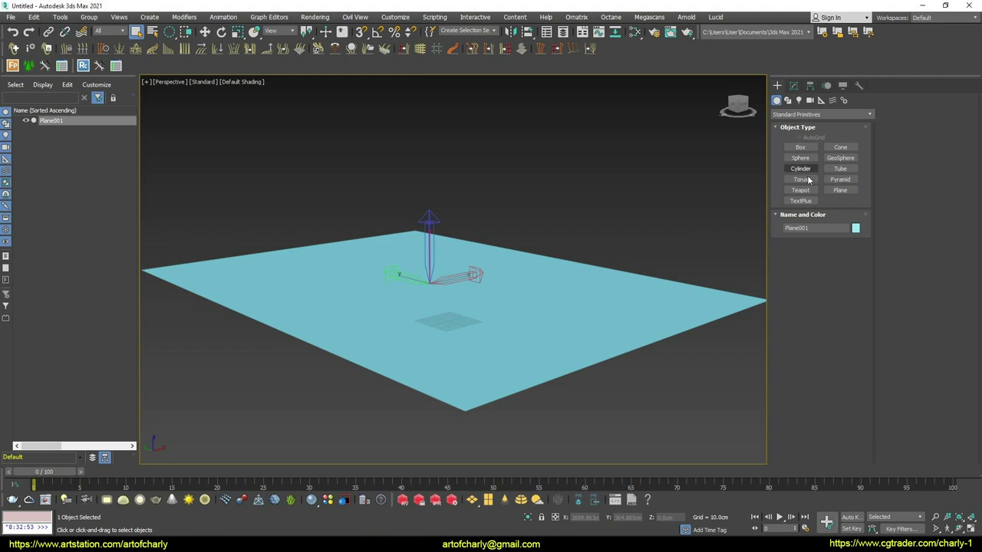
# - Create a large teapot standing near the middle of the plane, at about X 99 cm, Y 133 cm
pyautogui.click(800, 190)
pyautogui.moveTo(443, 303); pyautogui.dragTo(523, 217)
pyautogui.press('w')
pyautogui.scroll(-3, 523, 218)
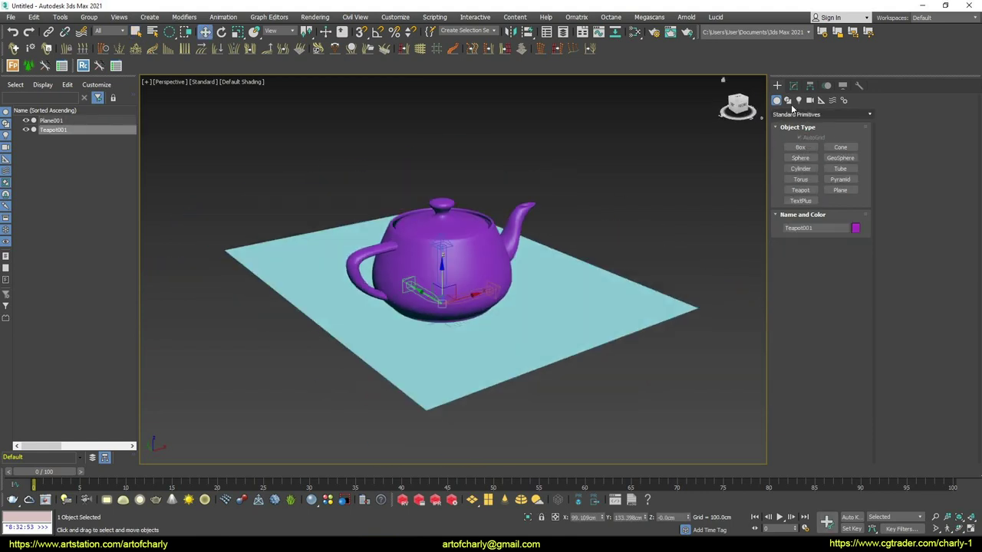
# - Create a rectangular VRayLight beside the teapot's spout, at about X 1045 cm, Y 55 cm
pyautogui.click(797, 101)
pyautogui.click(798, 147)
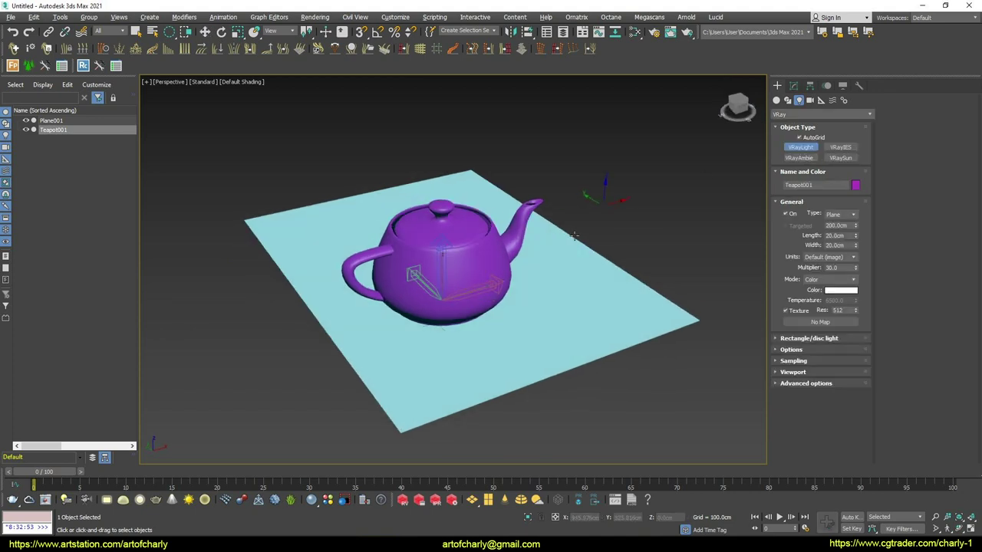
pyautogui.moveTo(622, 201); pyautogui.dragTo(636, 326)
pyautogui.moveTo(637, 326); pyautogui.dragTo(574, 360, button='middle')
pyautogui.keyDown('alt'); pyautogui.moveTo(574, 360); pyautogui.dragTo(578, 259, button='middle'); pyautogui.keyUp('alt')
pyautogui.rightClick(579, 259)
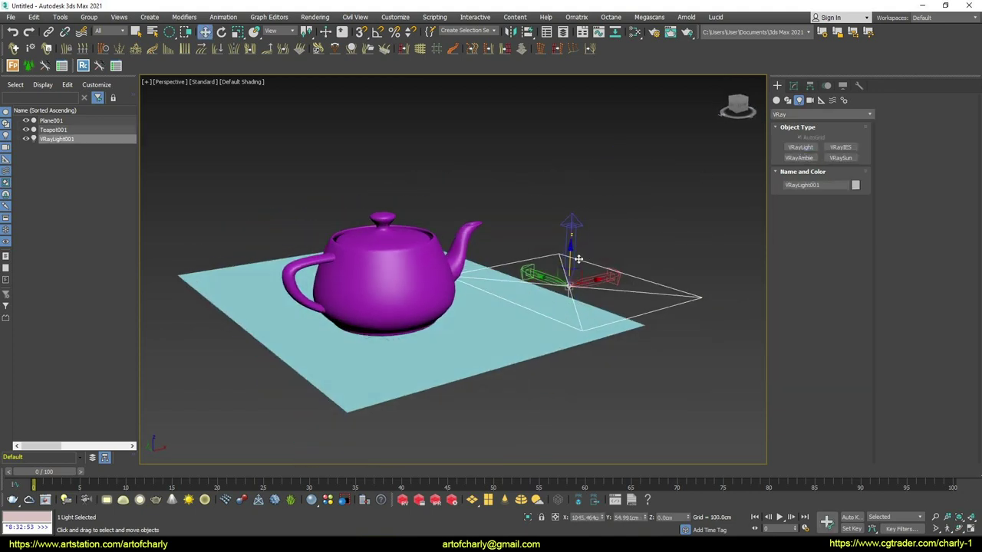
# - Tilt the VRayLight toward the teapot and raise it to a height of about 758 cm
pyautogui.press('e')
pyautogui.moveTo(549, 264); pyautogui.dragTo(579, 72)
pyautogui.press('w')
pyautogui.moveTo(548, 207); pyautogui.dragTo(556, 242, button='middle')
pyautogui.keyDown('alt'); pyautogui.moveTo(556, 243); pyautogui.dragTo(562, 246, button='middle'); pyautogui.keyUp('alt')
pyautogui.scroll(-3, 562, 246)
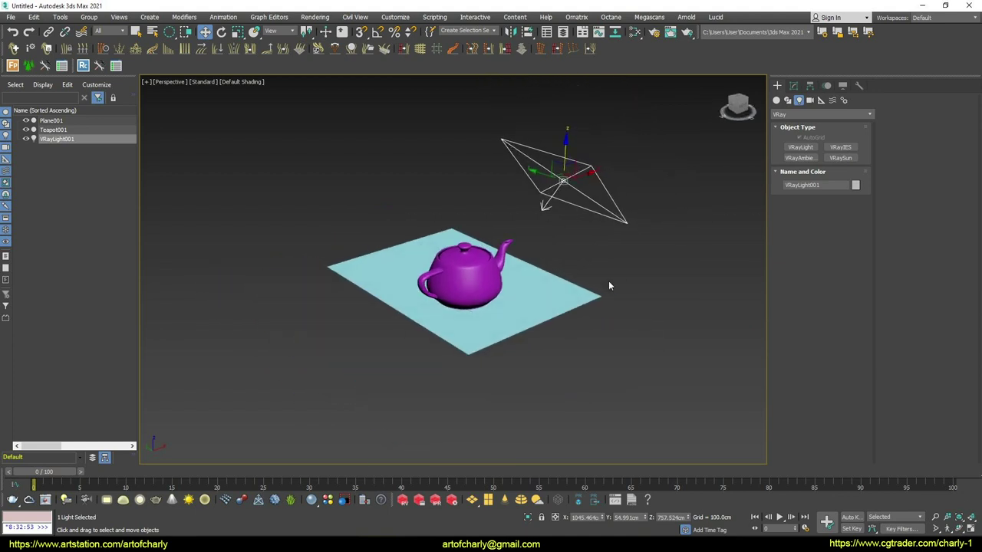
# - Deselect the light, open the V-Ray Asset Browser at the Bricks materials, and mark the row of V-Ray tools
pyautogui.click(582, 245)
pyautogui.scroll(2, 546, 240)
pyautogui.click(328, 499)
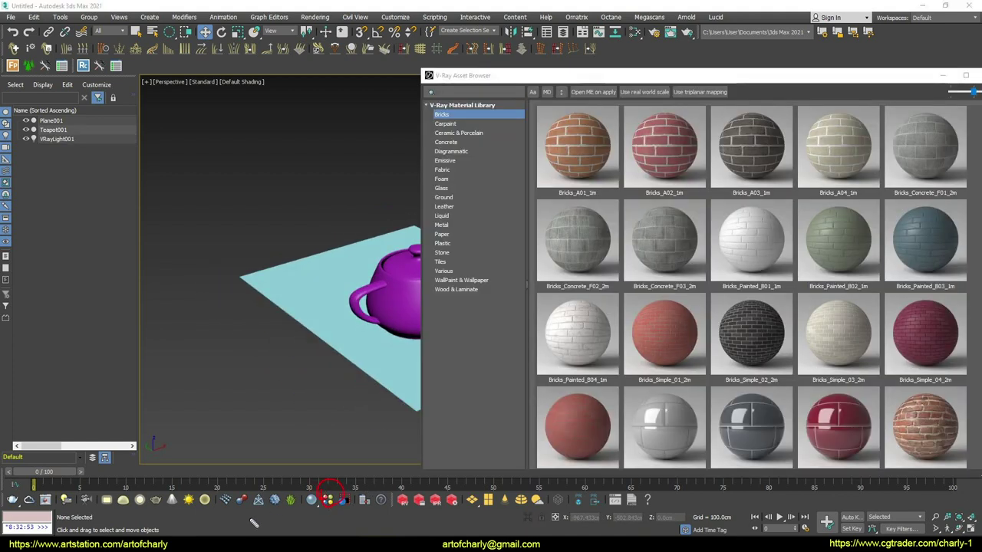
pyautogui.moveTo(2, 510)
pyautogui.mouseDown()
pyautogui.moveTo(209, 511)
pyautogui.moveTo(431, 464)
pyautogui.mouseUp()
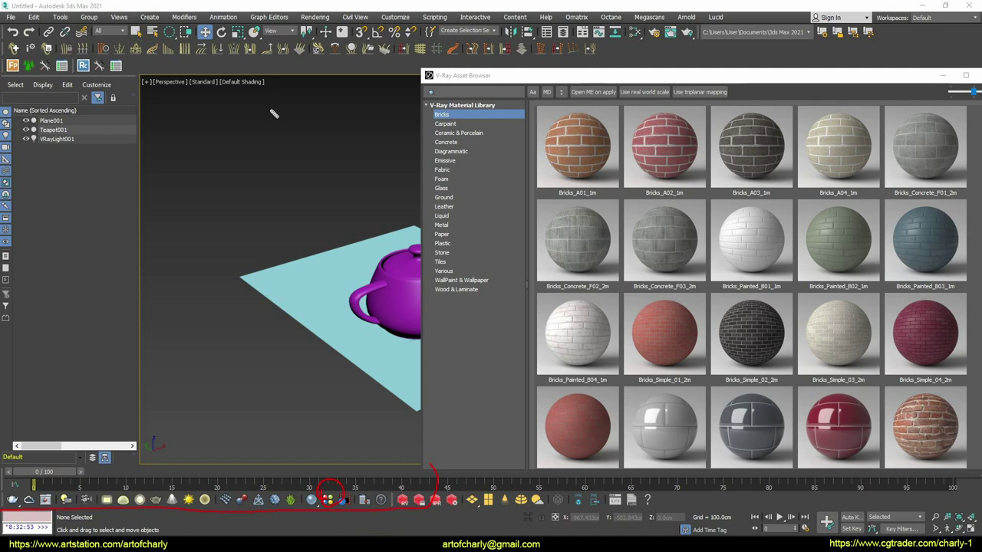
# - Clear the screen markings and apply the Bricks_A01_1m material to the plane under the teapot
pyautogui.moveTo(270, 121); pyautogui.dragTo(291, 69)
pyautogui.press('Escape')
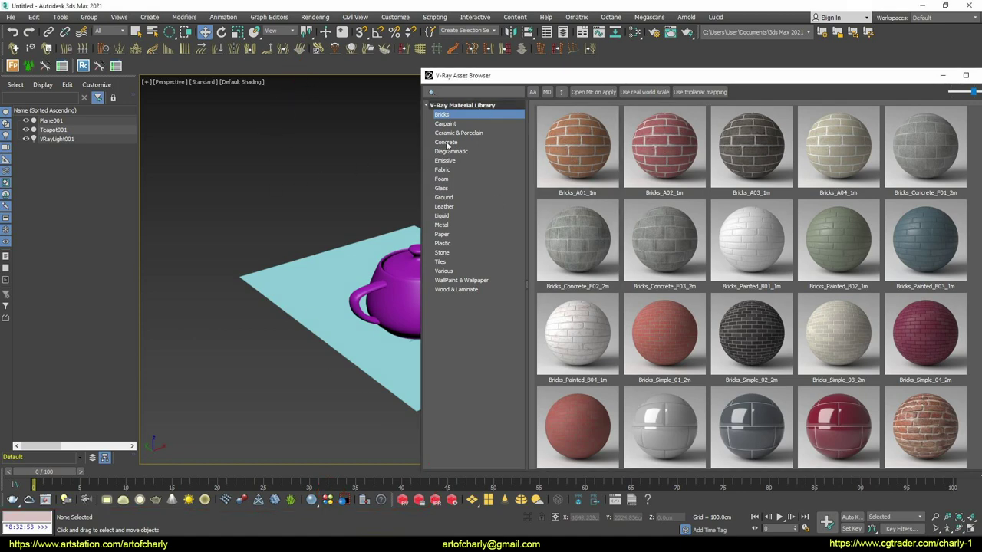
pyautogui.moveTo(568, 153); pyautogui.dragTo(315, 280)
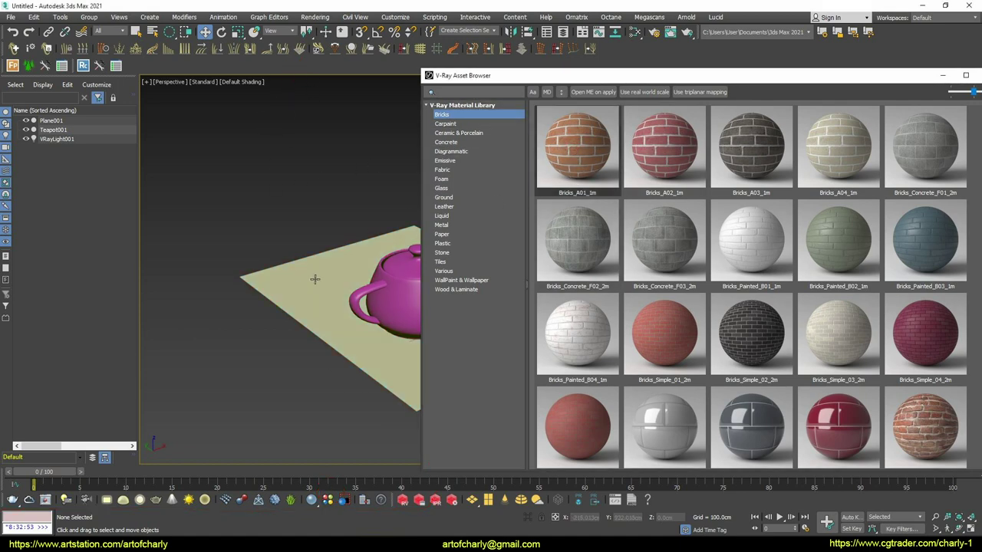
pyautogui.moveTo(379, 174); pyautogui.dragTo(322, 157, button='middle')
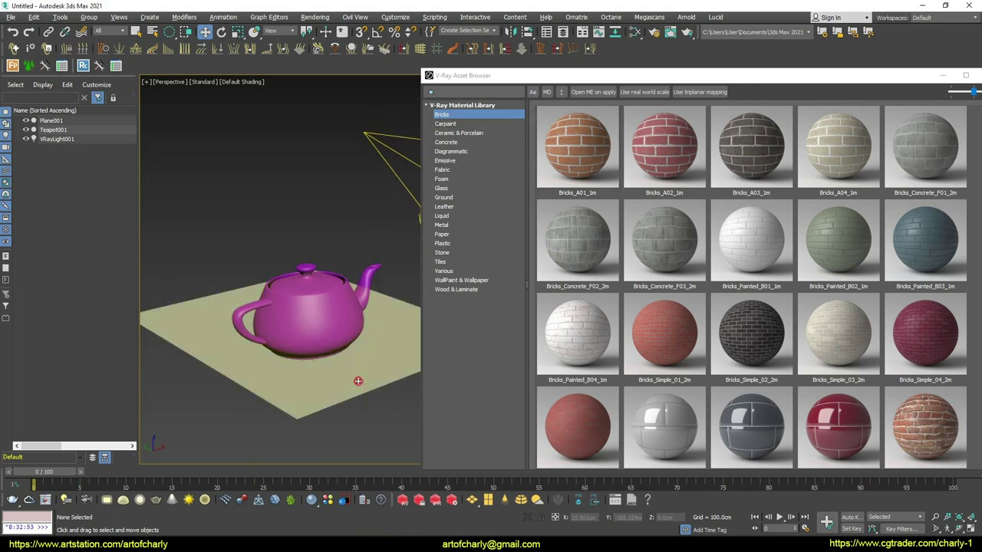
pyautogui.click(357, 379)
pyautogui.rightClick(581, 161)
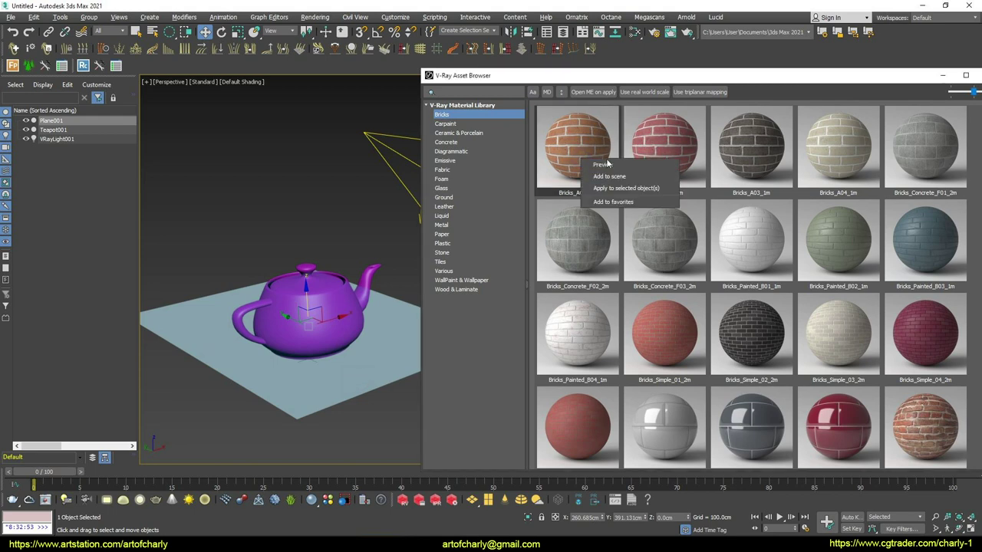
pyautogui.click(644, 193)
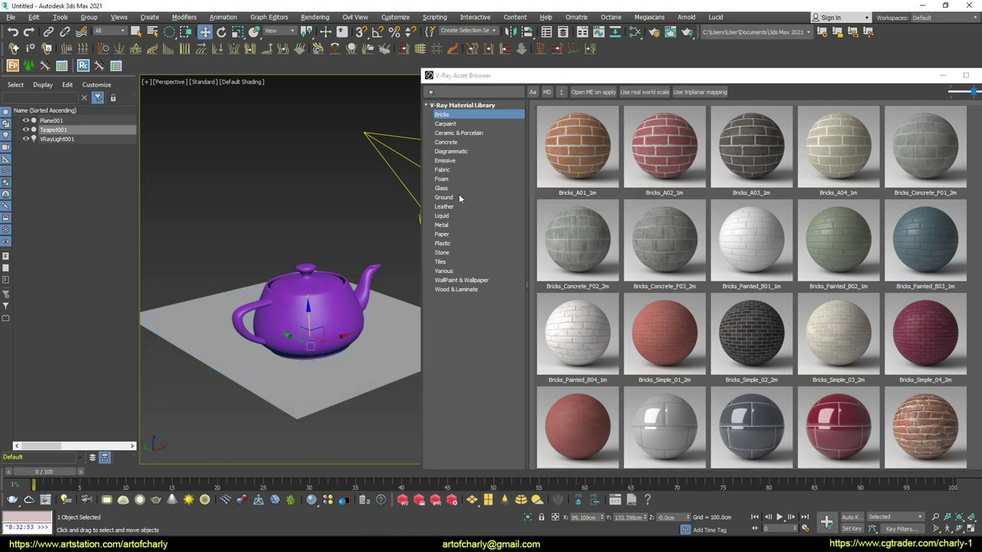
# - Apply the plain Glass material from the V-Ray material library to the teapot
pyautogui.click(284, 296)
pyautogui.click(452, 188)
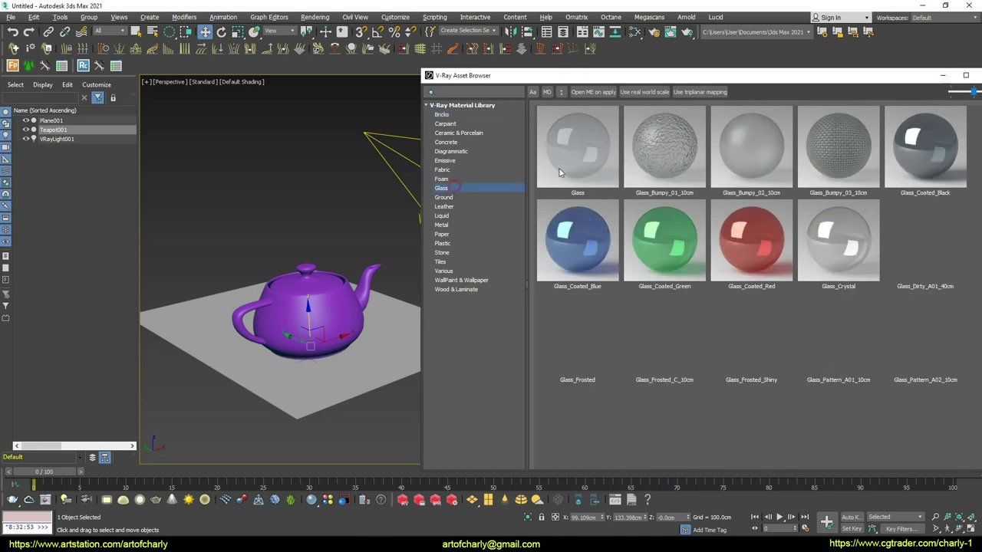
pyautogui.moveTo(294, 294); pyautogui.dragTo(296, 299)
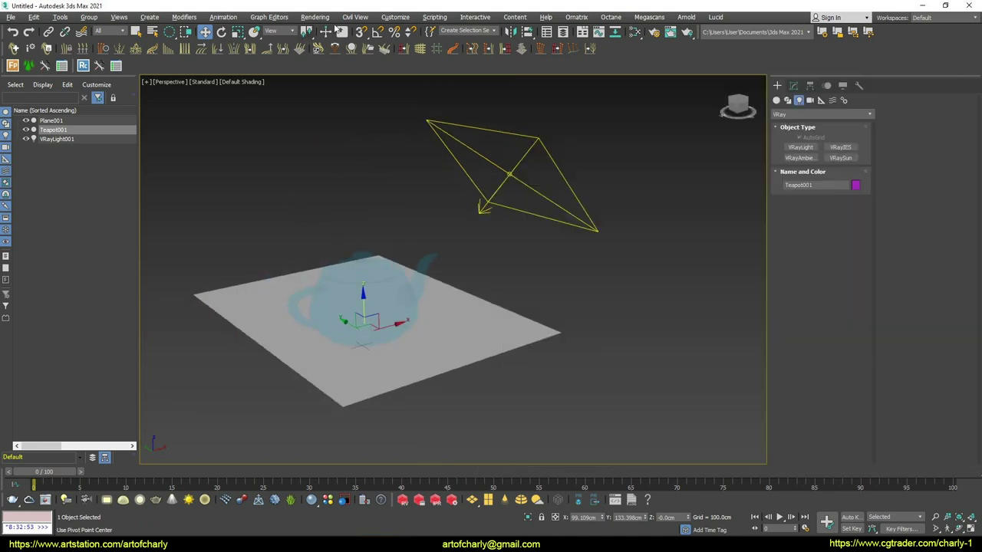
# - Check in the render setup that V-Ray GPU 5, hotfix 2 is the renderer and inspect the distributed-rendering server list
pyautogui.click(314, 17)
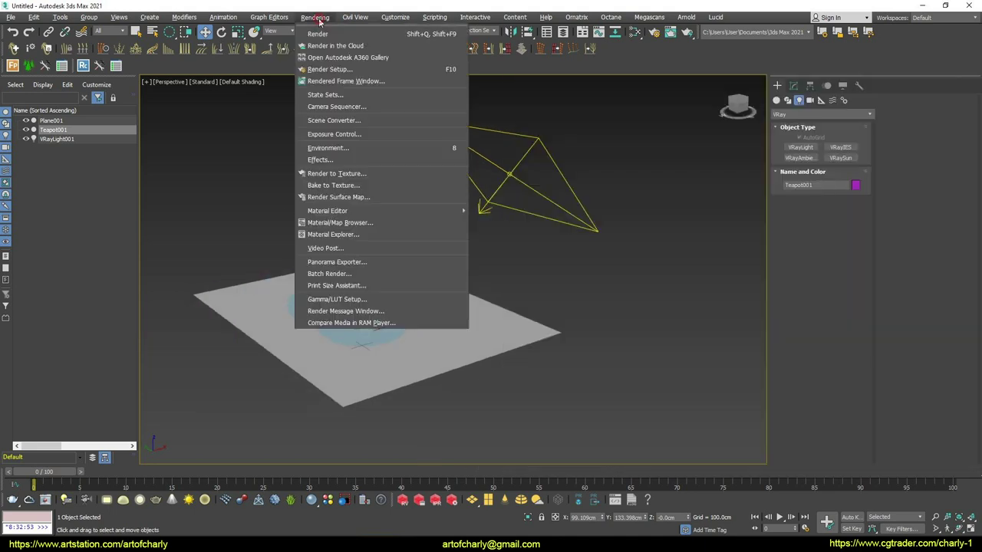
pyautogui.click(329, 69)
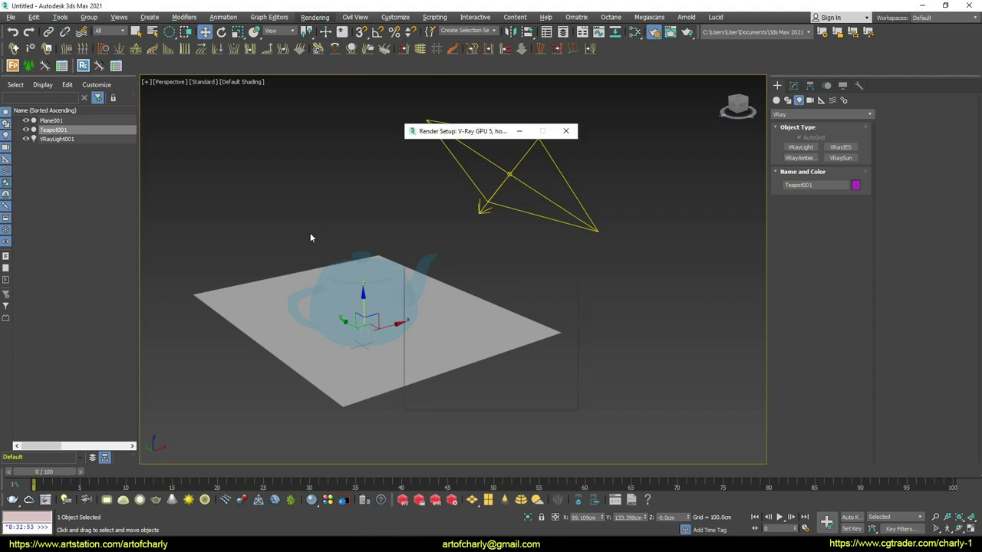
pyautogui.moveTo(259, 106); pyautogui.dragTo(571, 93)
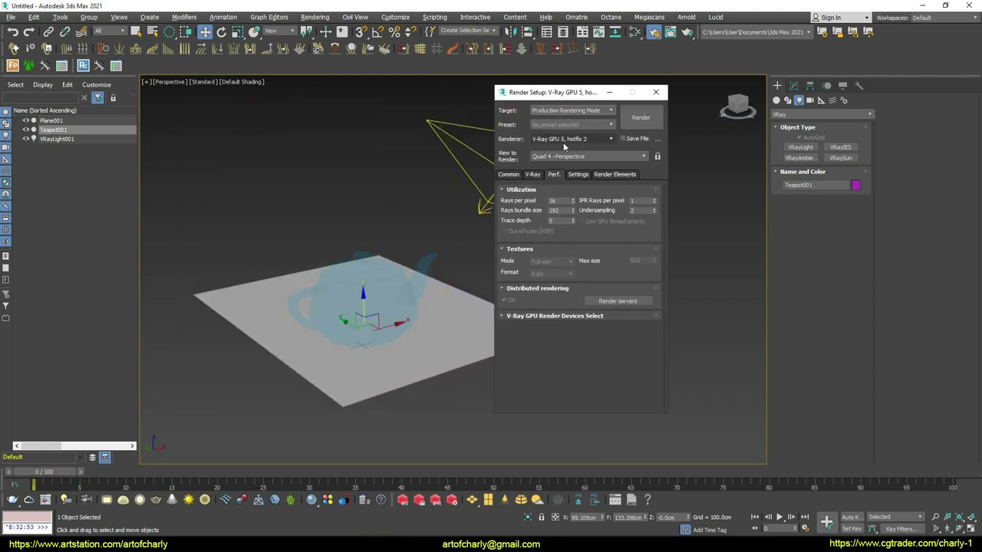
pyautogui.click(589, 141)
pyautogui.click(569, 223)
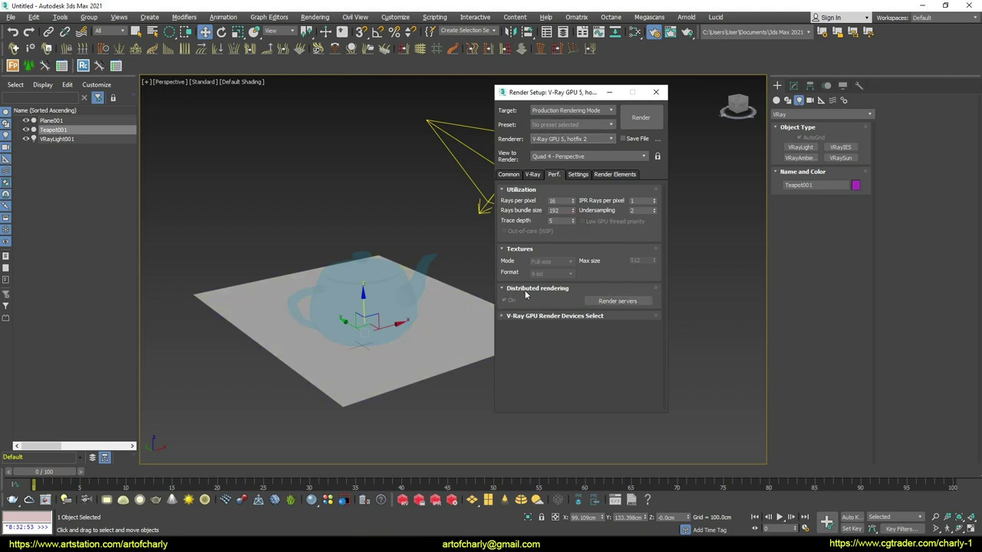
pyautogui.click(603, 300)
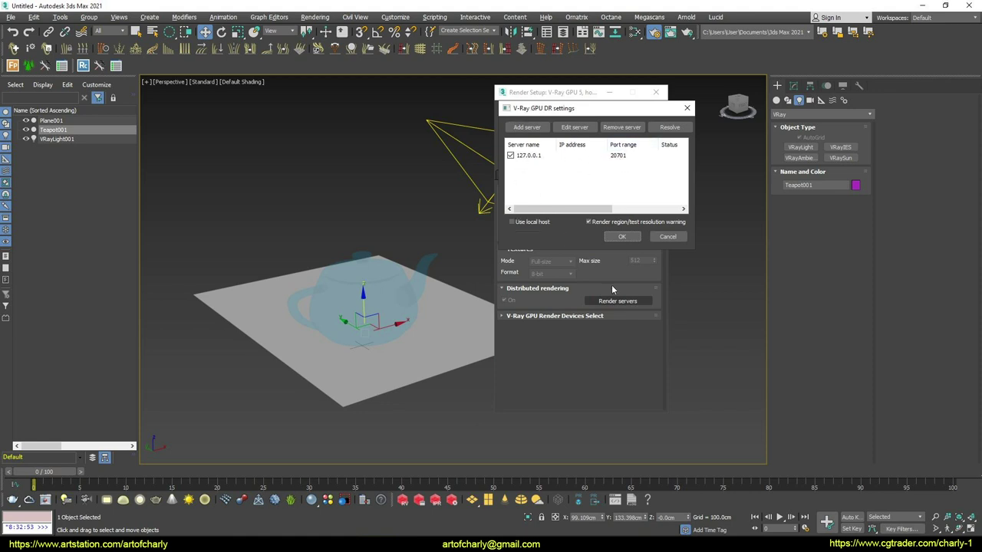
pyautogui.click(664, 238)
# - Start the Chaos Vantage live link for the teapot scene and inspect the real-time render from near and far
pyautogui.rightClick(644, 237)
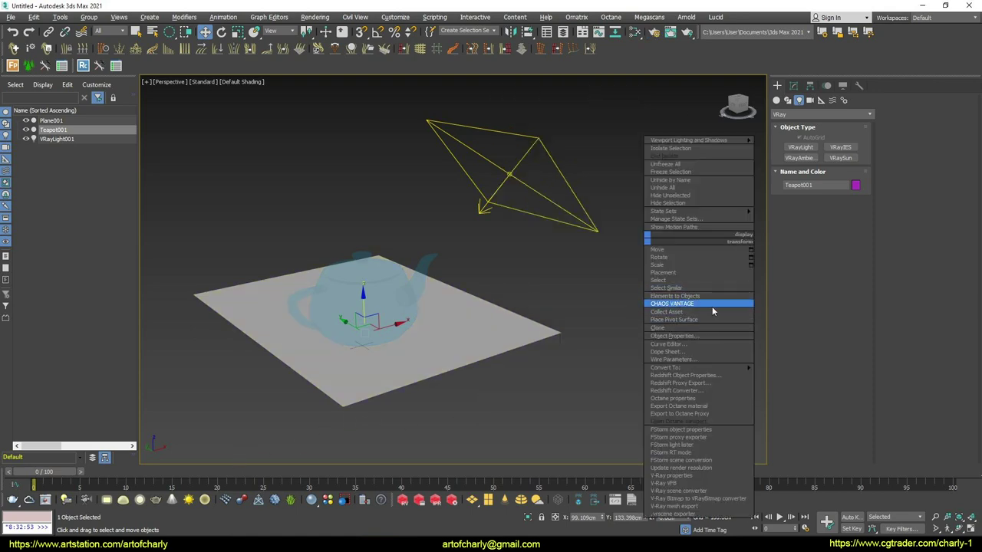
pyautogui.click(712, 306)
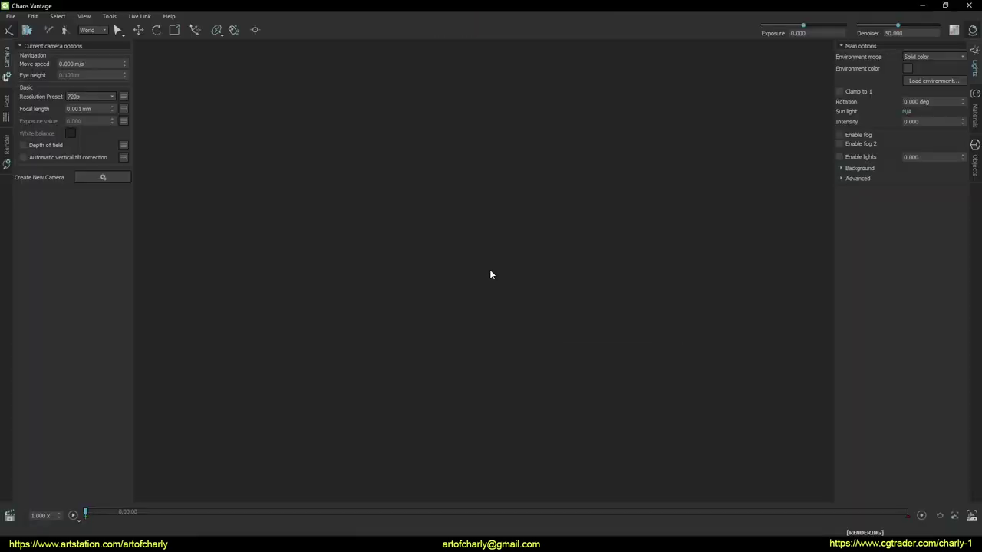
pyautogui.scroll(-2, 489, 294)
pyautogui.scroll(3, 489, 294)
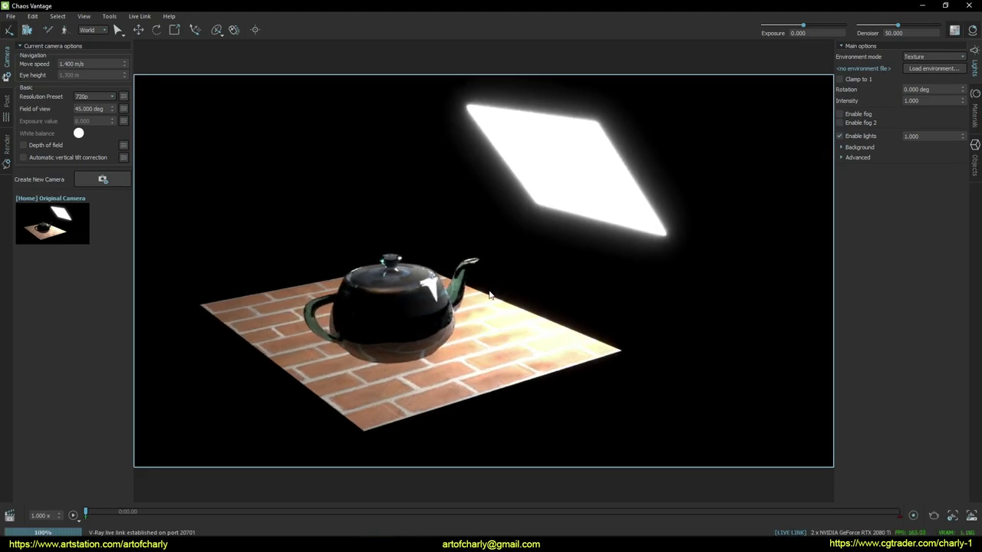
pyautogui.moveTo(480, 217); pyautogui.dragTo(476, 198)
pyautogui.scroll(1, 483, 270)
pyautogui.scroll(1, 483, 271)
pyautogui.scroll(1, 483, 271)
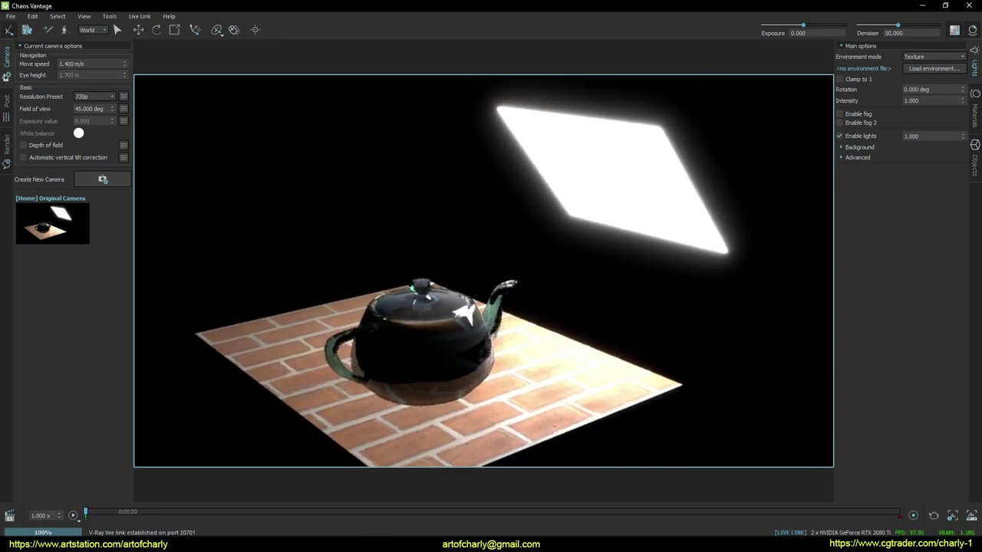
pyautogui.scroll(-1, 483, 270)
pyautogui.scroll(-3, 483, 270)
# - Arrange 3ds Max and Chaos Vantage side by side and shift the 3ds Max perspective view
pyautogui.moveTo(178, 6); pyautogui.dragTo(269, 44)
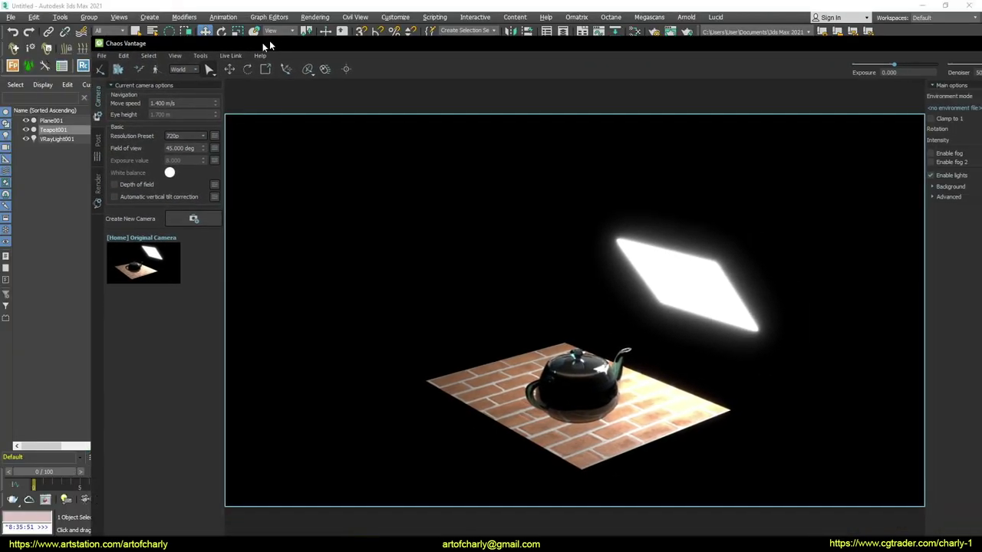
pyautogui.moveTo(154, 261); pyautogui.dragTo(253, 259)
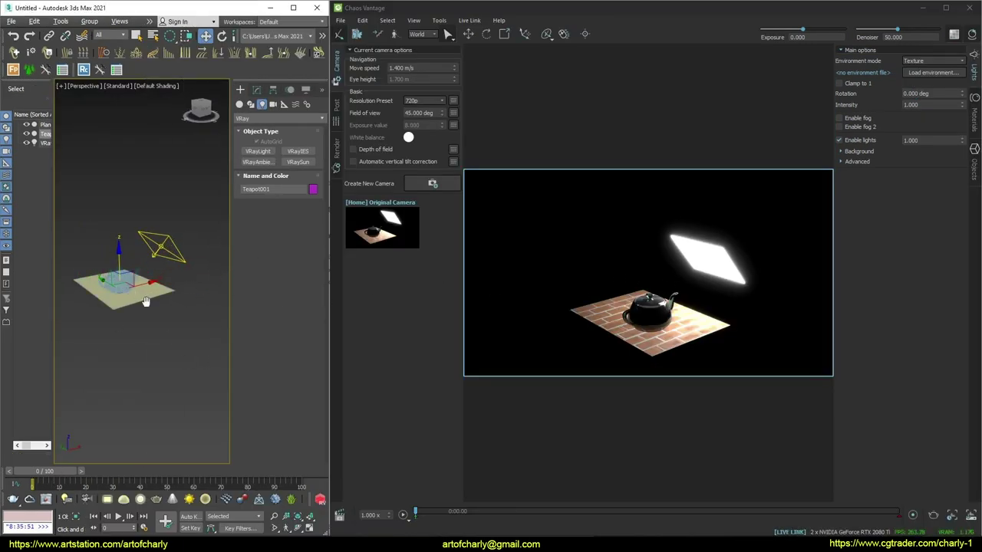
pyautogui.moveTo(132, 295)
pyautogui.mouseDown(button='middle')
pyautogui.moveTo(146, 291)
pyautogui.moveTo(160, 319)
pyautogui.moveTo(181, 293)
pyautogui.moveTo(156, 329)
pyautogui.moveTo(142, 309)
pyautogui.mouseUp(button='middle')
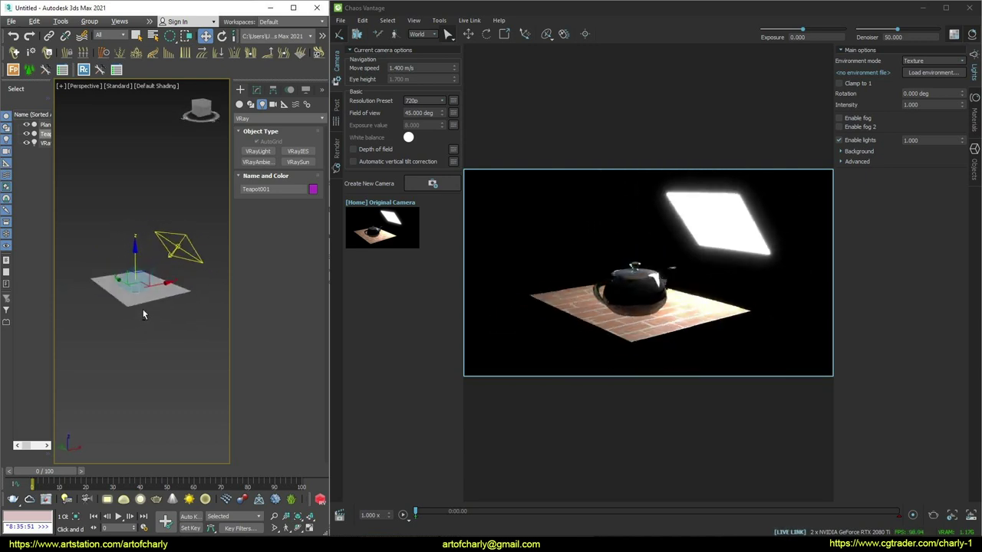
# - Move the VRayLight slightly toward the teapot and view the scene from another angle
pyautogui.click(178, 247)
pyautogui.moveTo(178, 247)
pyautogui.mouseDown()
pyautogui.moveTo(163, 245)
pyautogui.moveTo(226, 257)
pyautogui.moveTo(170, 247)
pyautogui.mouseUp()
pyautogui.moveTo(175, 279)
pyautogui.keyDown('alt'); pyautogui.mouseDown(button='middle')
pyautogui.moveTo(160, 259)
pyautogui.moveTo(156, 294)
pyautogui.moveTo(133, 250)
pyautogui.moveTo(166, 276)
pyautogui.moveTo(173, 259)
pyautogui.mouseUp(button='middle'); pyautogui.keyUp('alt')
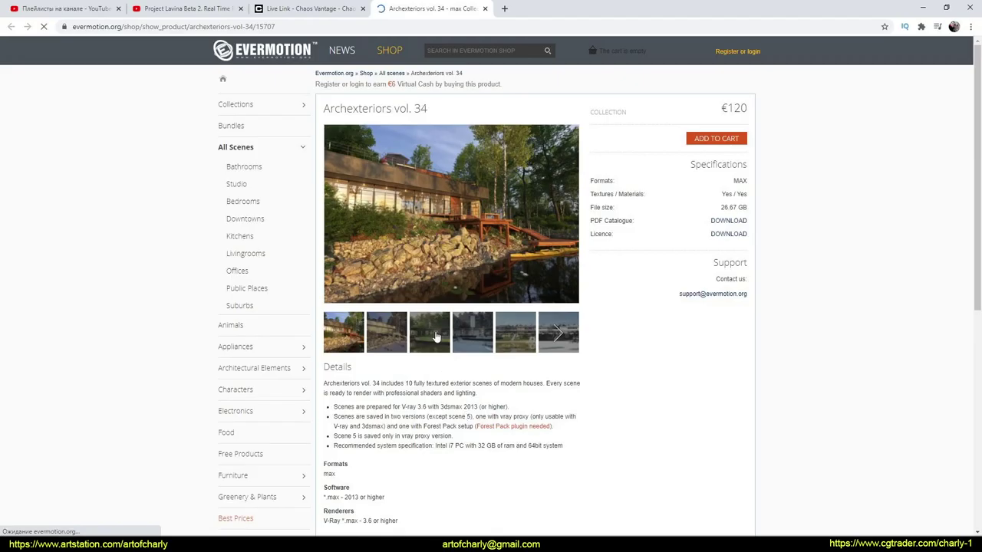
# - Look through the preview images of the Archexteriors vol. 34 collection on the Evermotion shop page
pyautogui.click(396, 340)
pyautogui.click(464, 283)
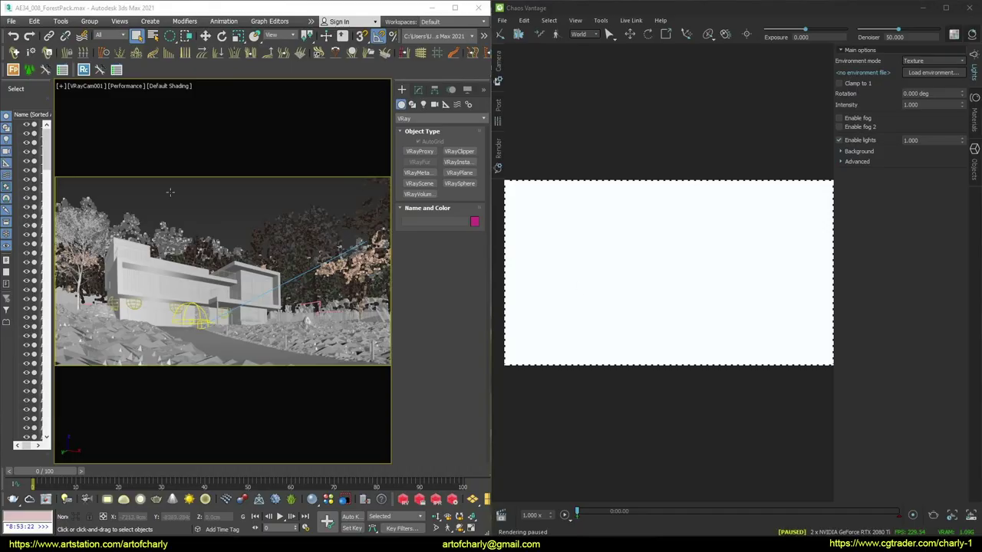
# - Check that the VRayCam001 viewport of the house scene uses Performance mode and examine the GPU memory use in GPU-Z
pyautogui.click(127, 85)
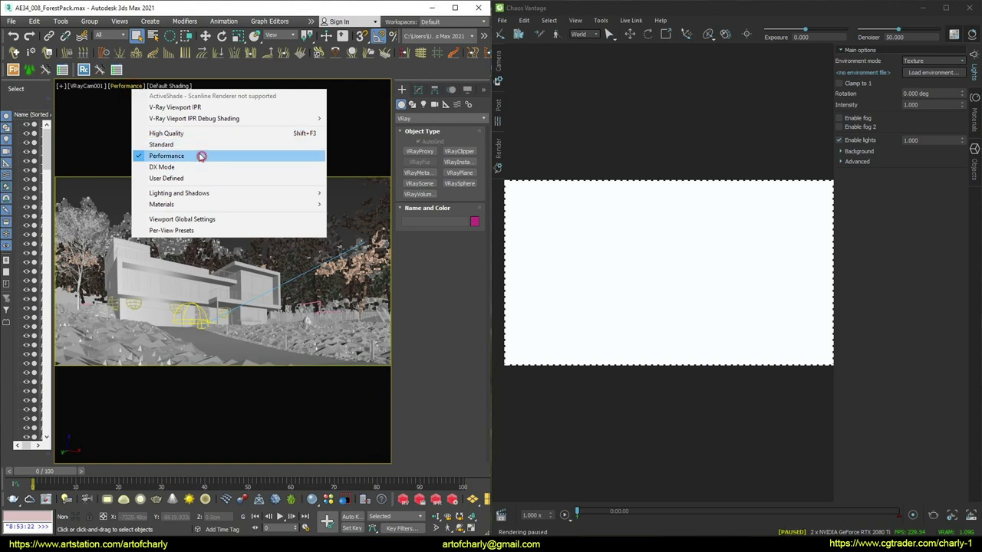
pyautogui.click(201, 157)
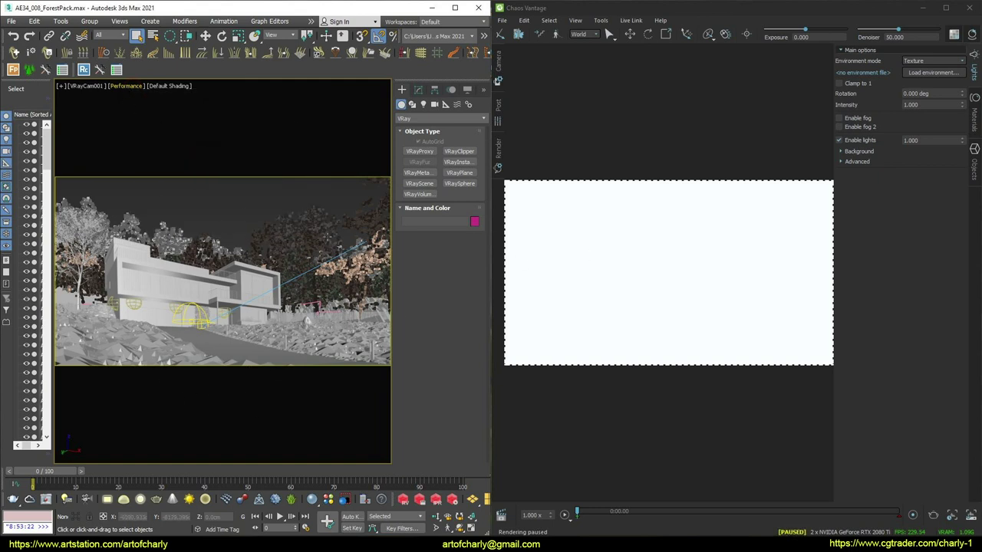
pyautogui.hotkey('alt', 'Tab')
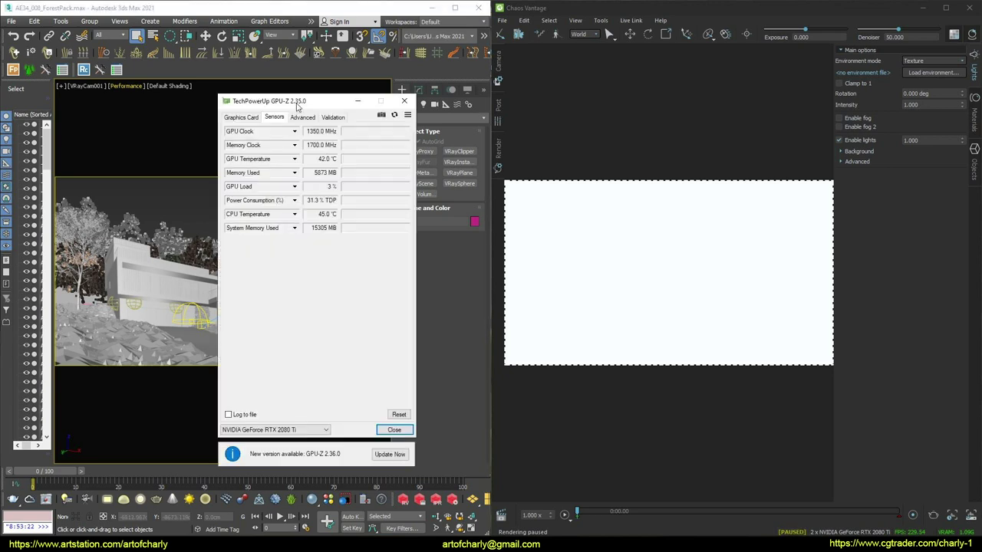
pyautogui.moveTo(297, 102); pyautogui.dragTo(368, 102)
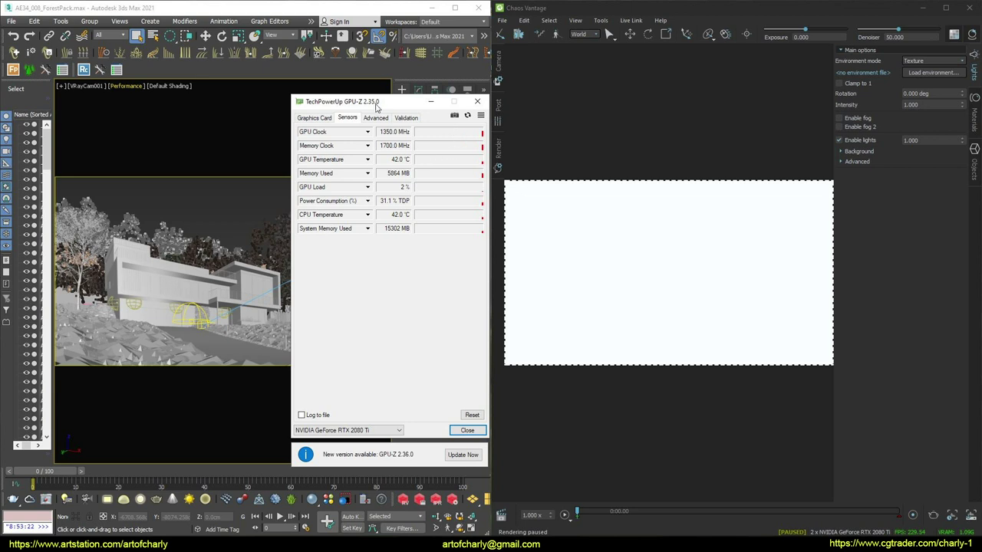
pyautogui.moveTo(376, 107); pyautogui.dragTo(396, 112)
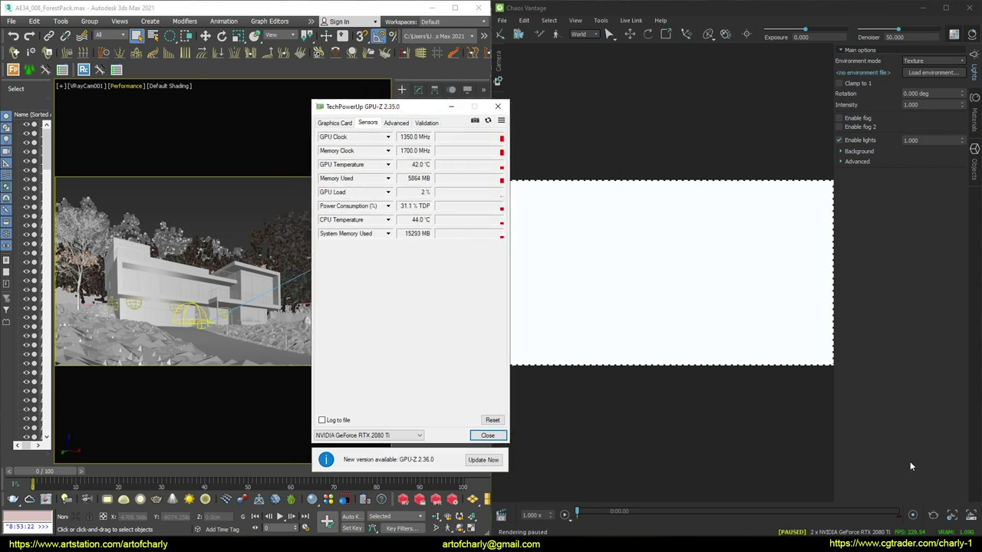
pyautogui.click(192, 280)
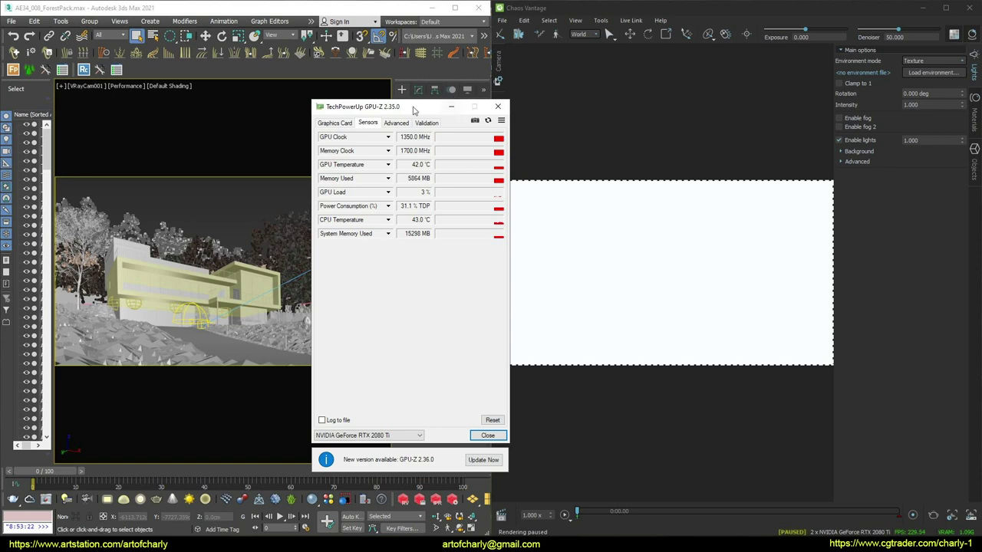
pyautogui.moveTo(413, 109); pyautogui.dragTo(478, 91)
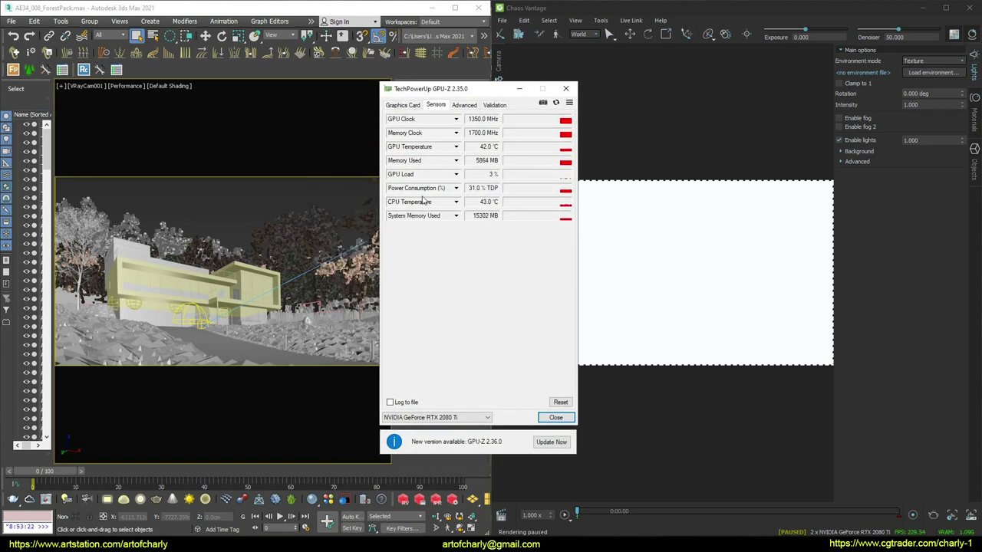
pyautogui.moveTo(473, 100); pyautogui.dragTo(360, 129)
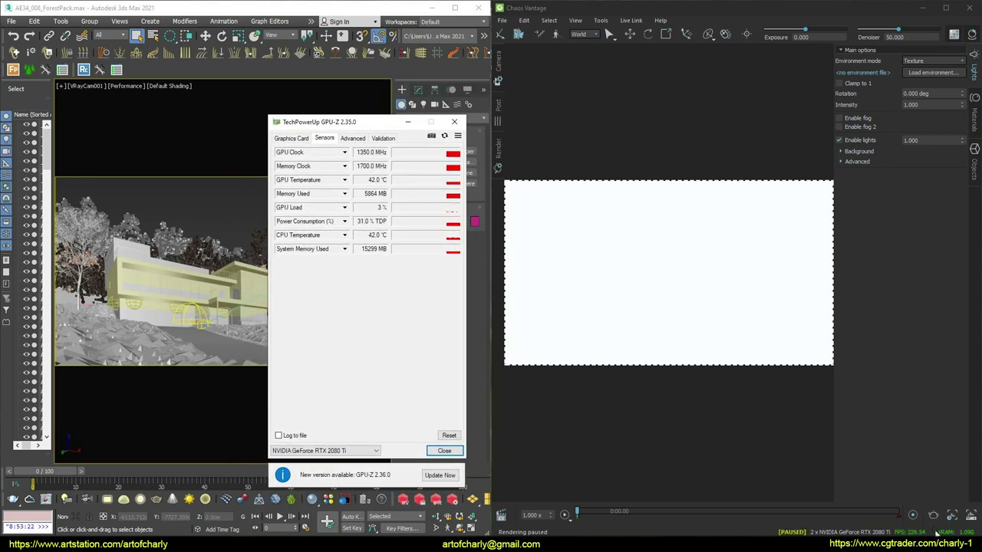
# - Start the Chaos Vantage live link for the house scene, accept V-Ray GPU 5 as renderer, and minimize the V-Ray Frame Buffer
pyautogui.click(407, 122)
pyautogui.click(204, 191)
pyautogui.rightClick(252, 208)
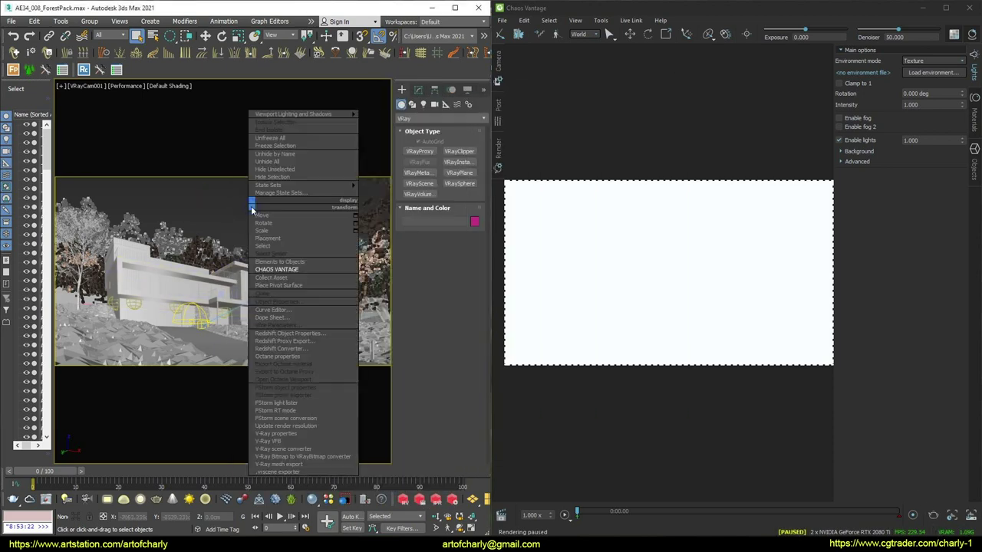
pyautogui.click(298, 270)
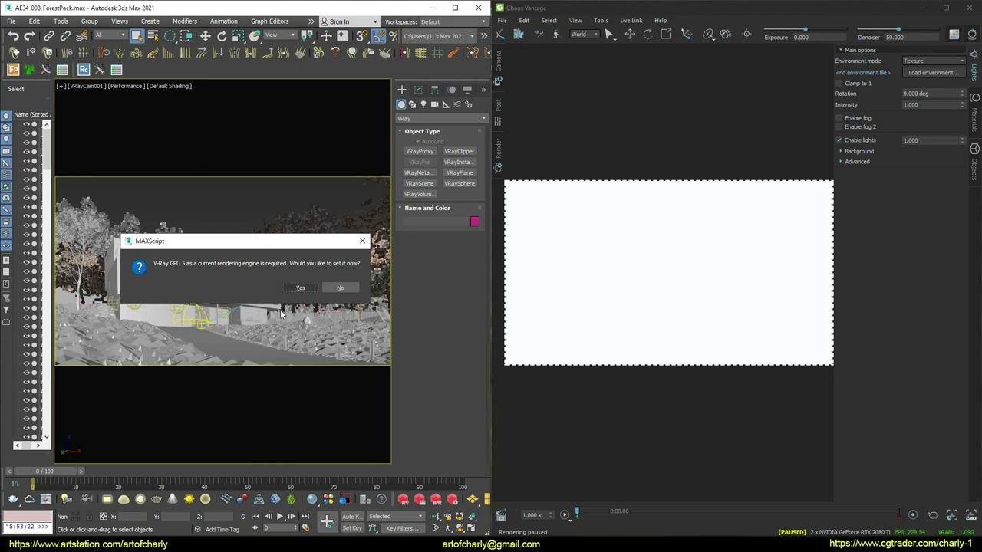
pyautogui.click(300, 287)
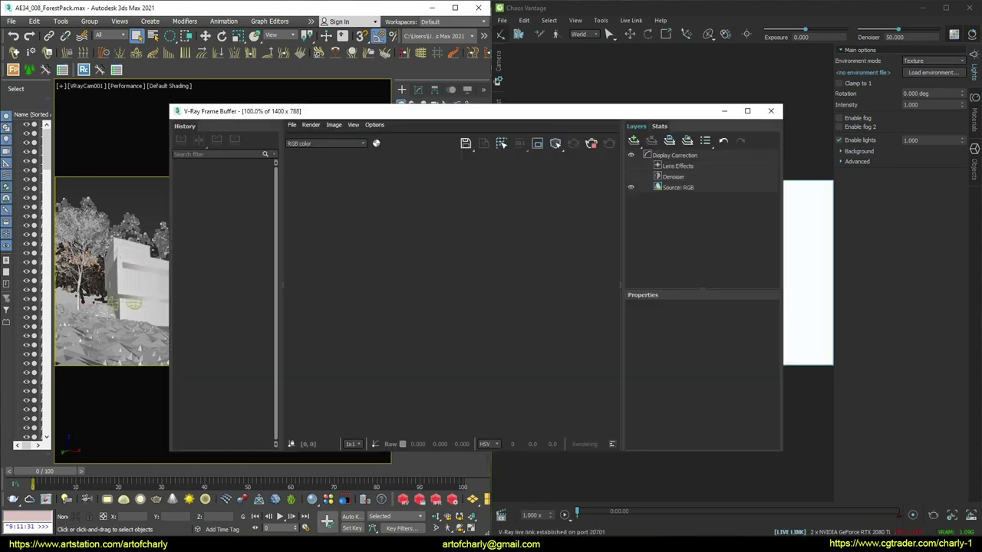
pyautogui.click(723, 111)
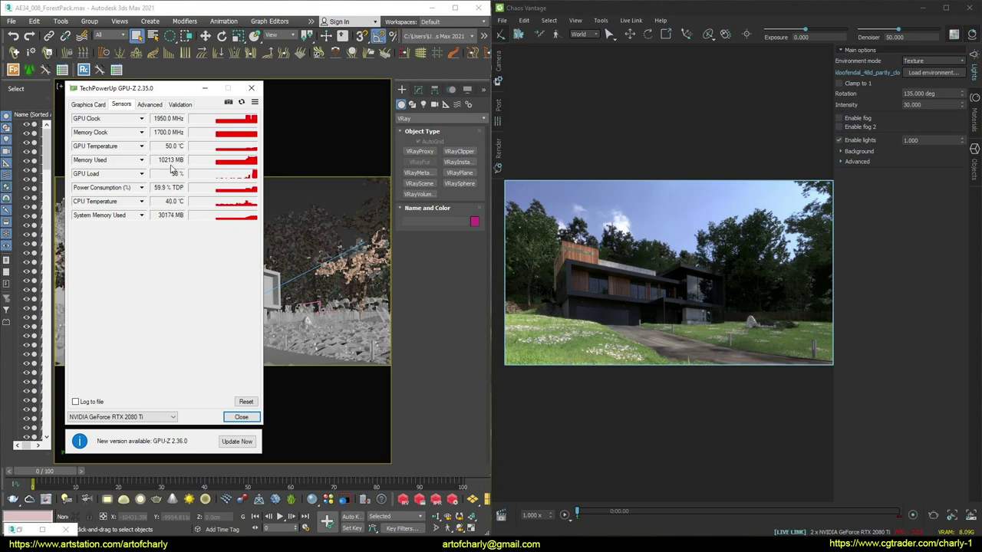
# - Compare the GPU memory use in GPU-Z with Chaos Vantage's VRAM read-out for the linked house scene
pyautogui.moveTo(158, 92); pyautogui.dragTo(217, 101)
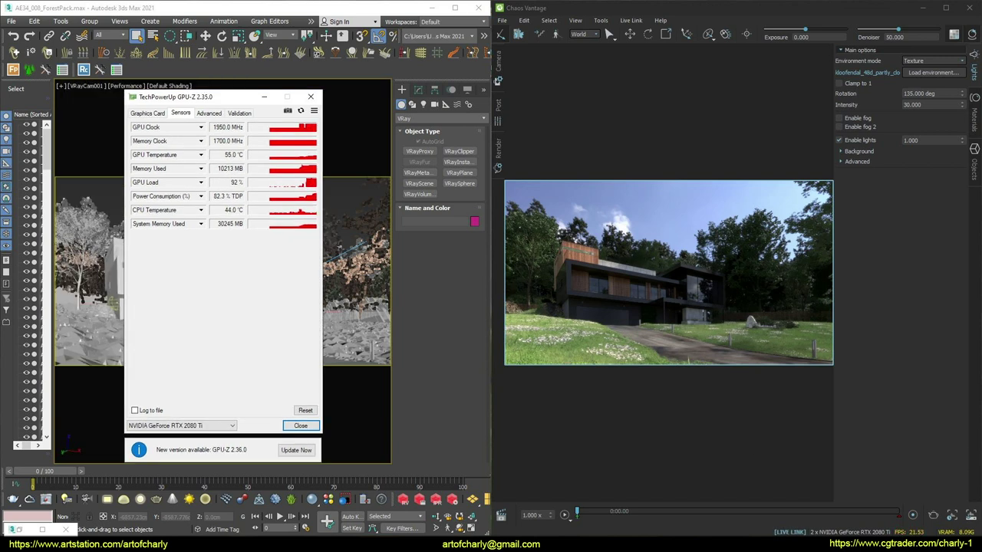
pyautogui.click(967, 529)
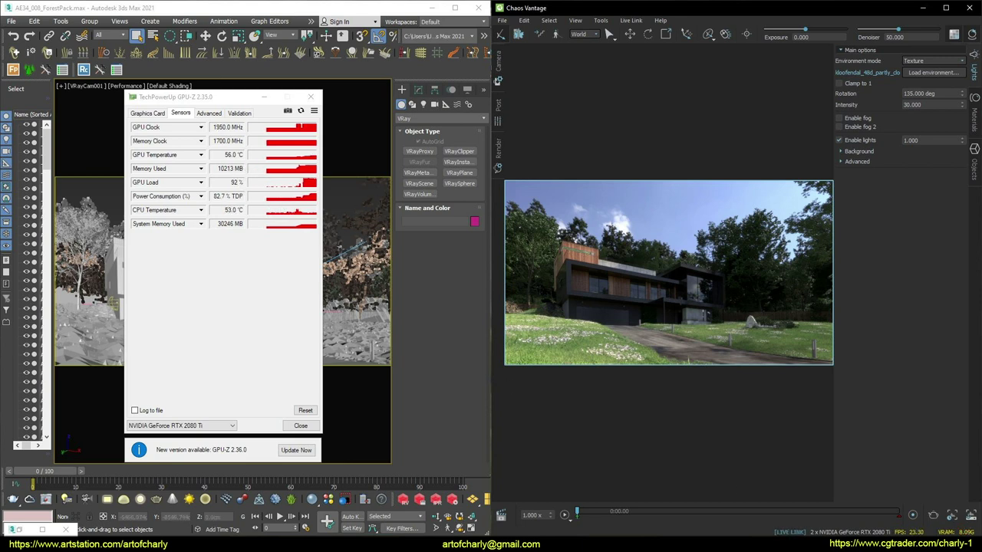
# - Select the AE34_008_Building_Dark part of the house and try moving it vertically while the live link runs
pyautogui.click(96, 129)
pyautogui.click(145, 268)
pyautogui.press('w')
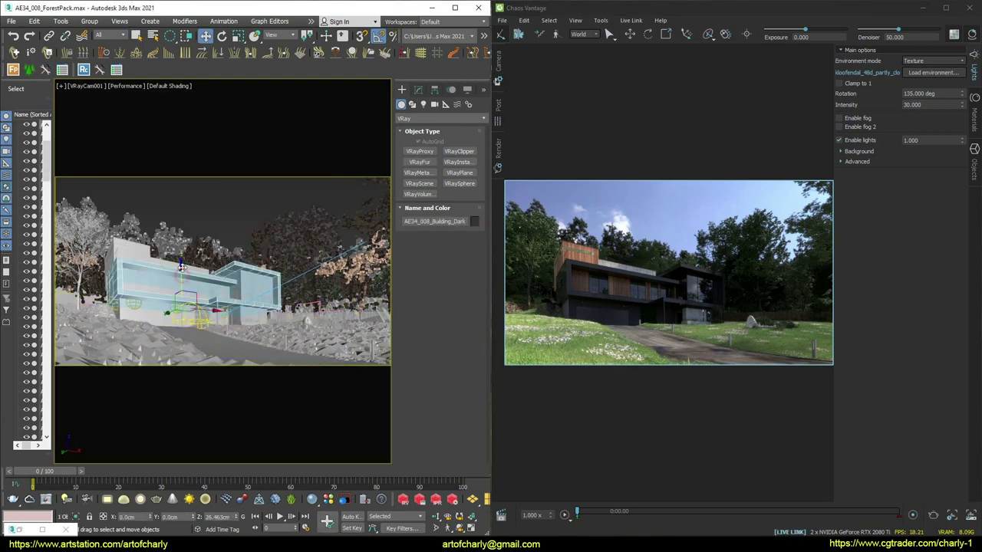
pyautogui.moveTo(182, 267); pyautogui.dragTo(297, 222)
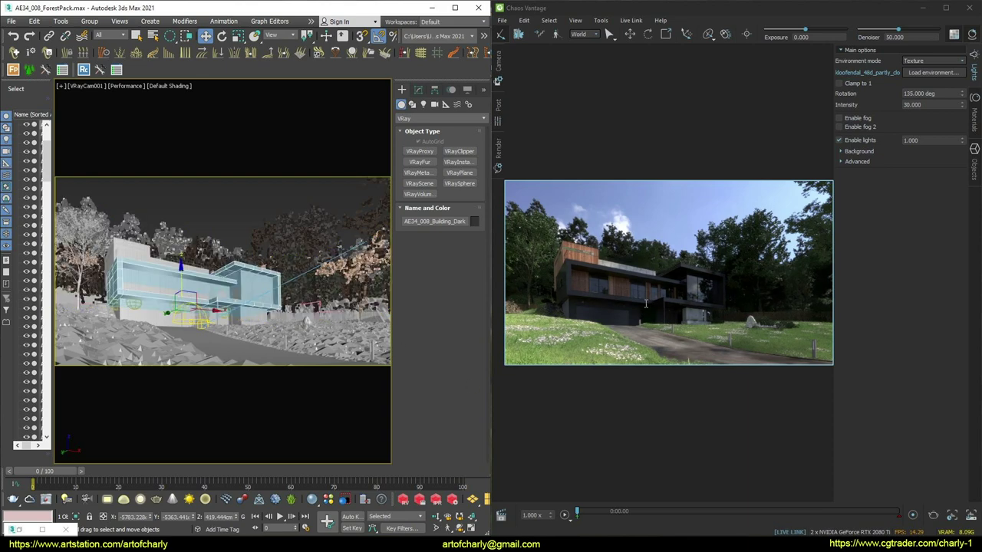
# - Walk the VRayCam001 camera low across the lawn and turn it to frame the house, driveway and daisies
pyautogui.press('Up')
pyautogui.moveTo(227, 226)
pyautogui.mouseDown()
pyautogui.moveTo(212, 252)
pyautogui.moveTo(228, 230)
pyautogui.mouseUp()
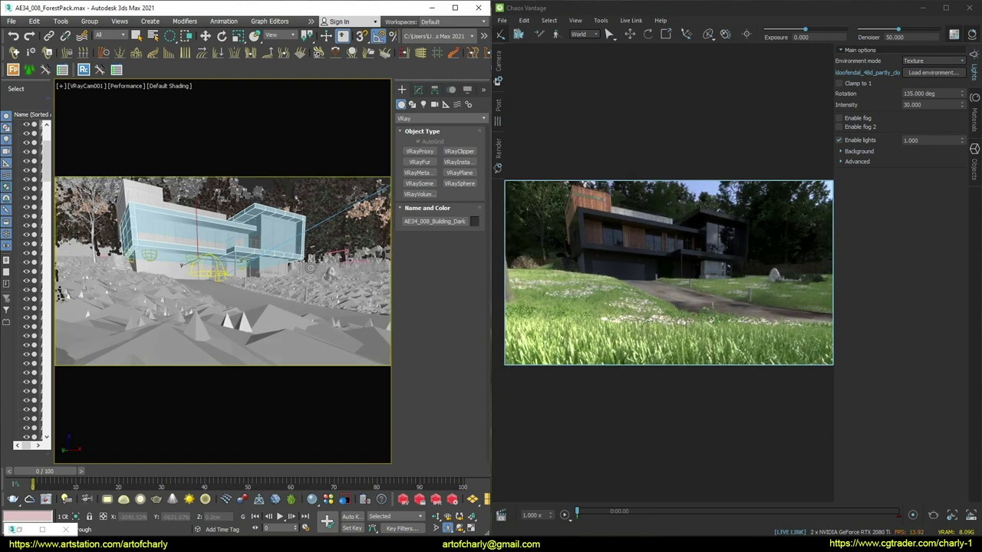
pyautogui.scroll(3, 319, 273)
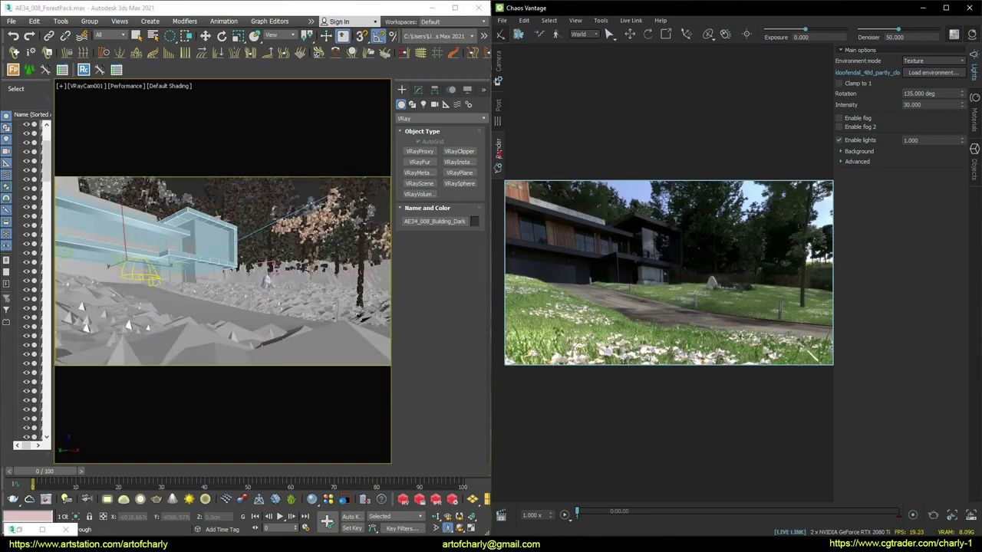
# - Adjust the GI, reflection and refraction bounces in Chaos Vantage's render settings, setting refractions to 2 bounces
pyautogui.click(498, 148)
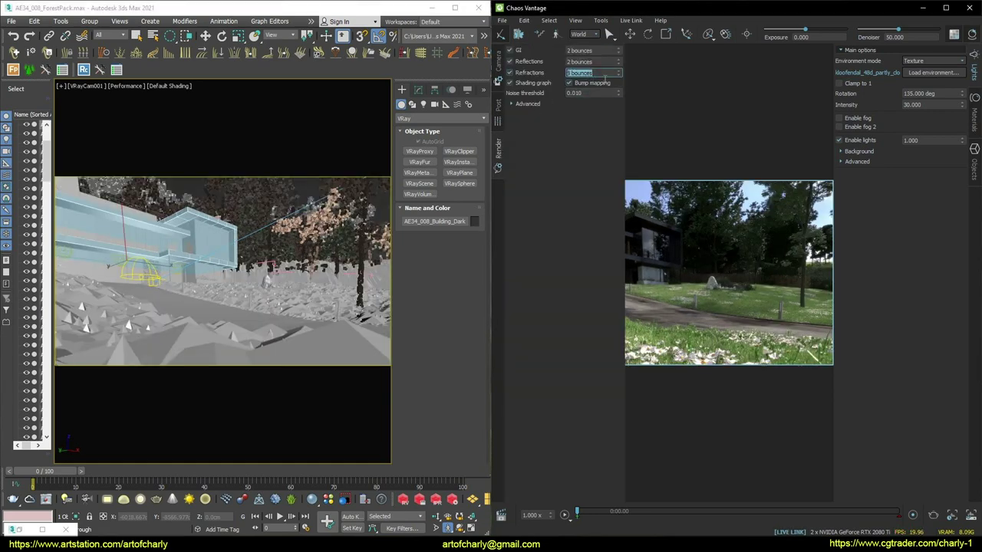
pyautogui.doubleClick(605, 76)
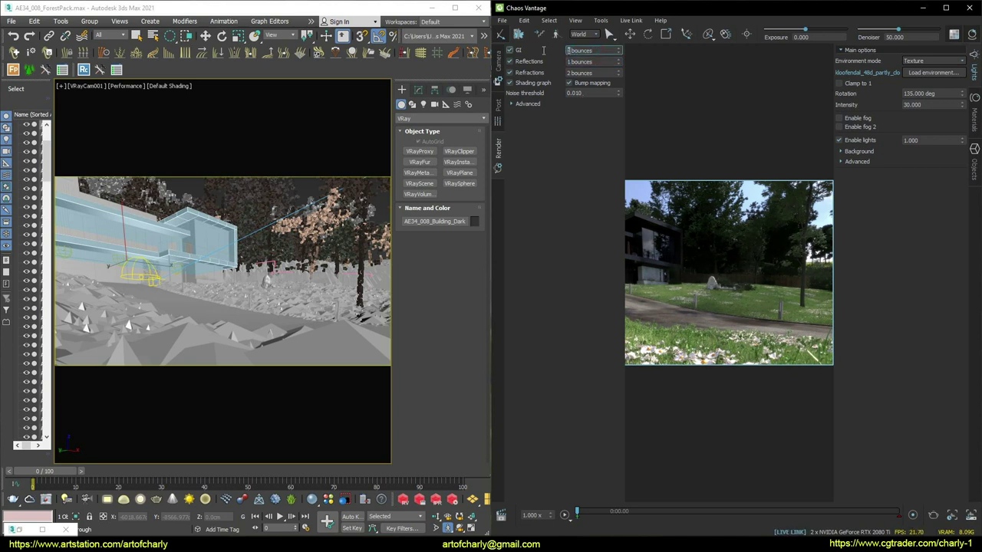
pyautogui.press('Escape')
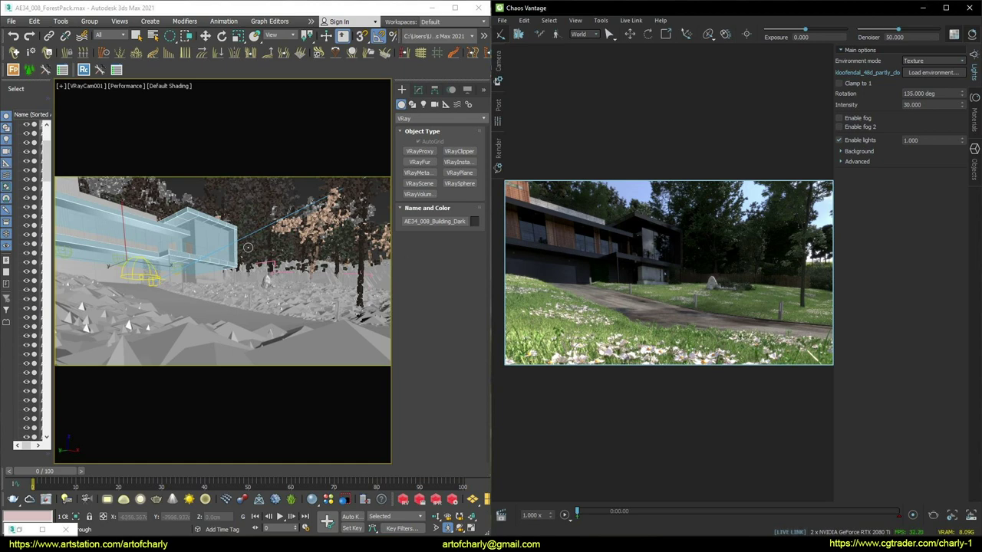
# - Move and orbit the VRayCam001 camera around the flowers on the lawn in front of the house
pyautogui.scroll(5, 249, 252)
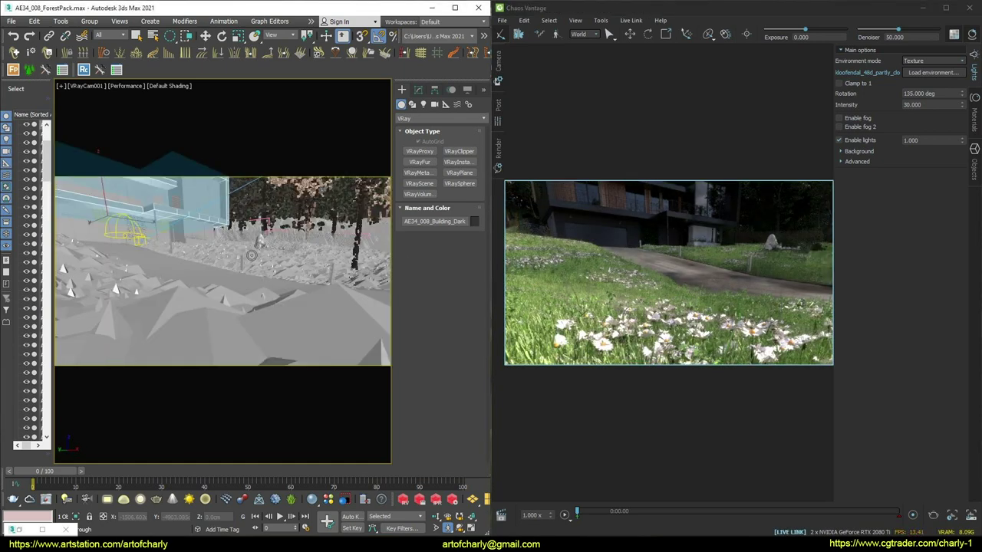
pyautogui.moveTo(251, 255); pyautogui.dragTo(234, 226)
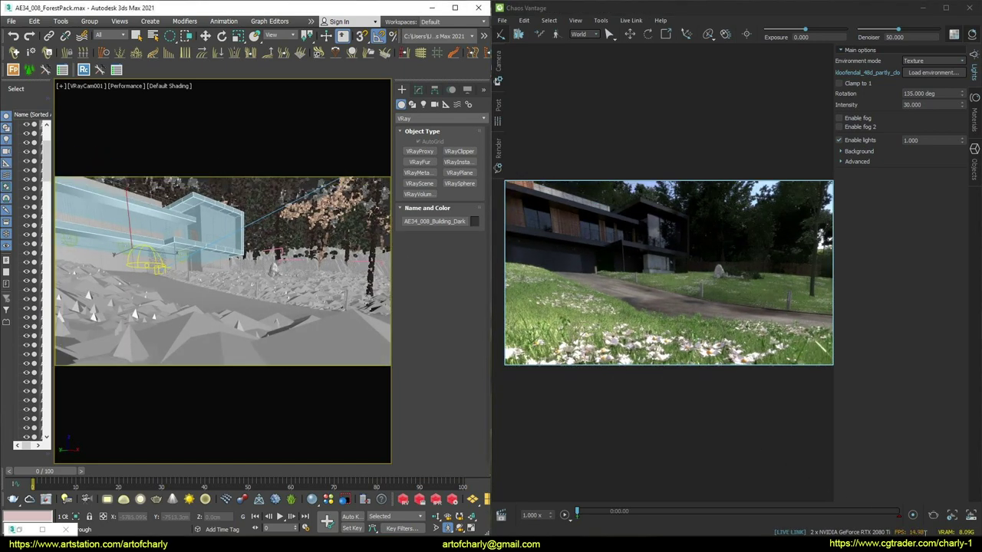
pyautogui.keyDown('alt'); pyautogui.moveTo(256, 231); pyautogui.dragTo(191, 272, button='middle'); pyautogui.keyUp('alt')
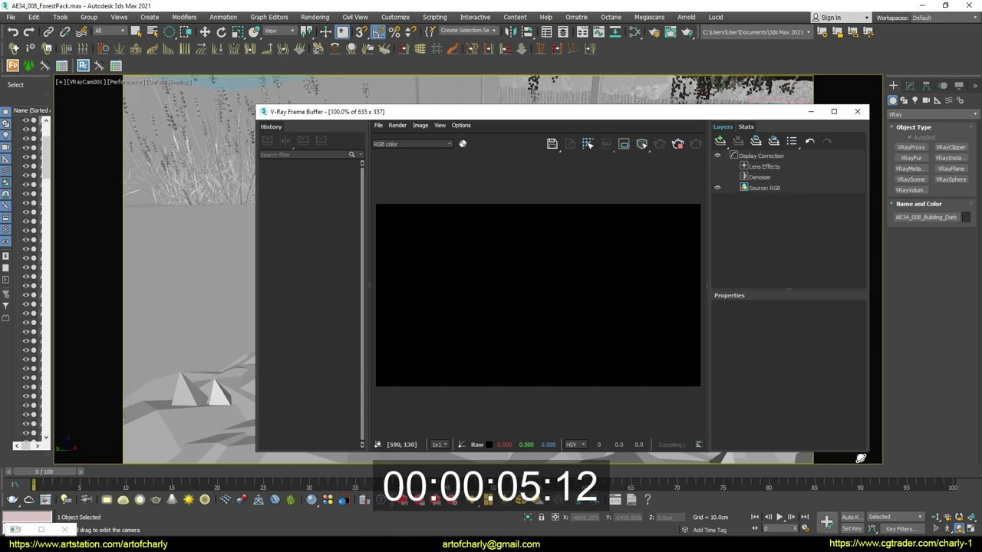
# - Widen and reposition the V-Ray Frame Buffer window while the planter close-up renders
pyautogui.moveTo(868, 453); pyautogui.dragTo(951, 459)
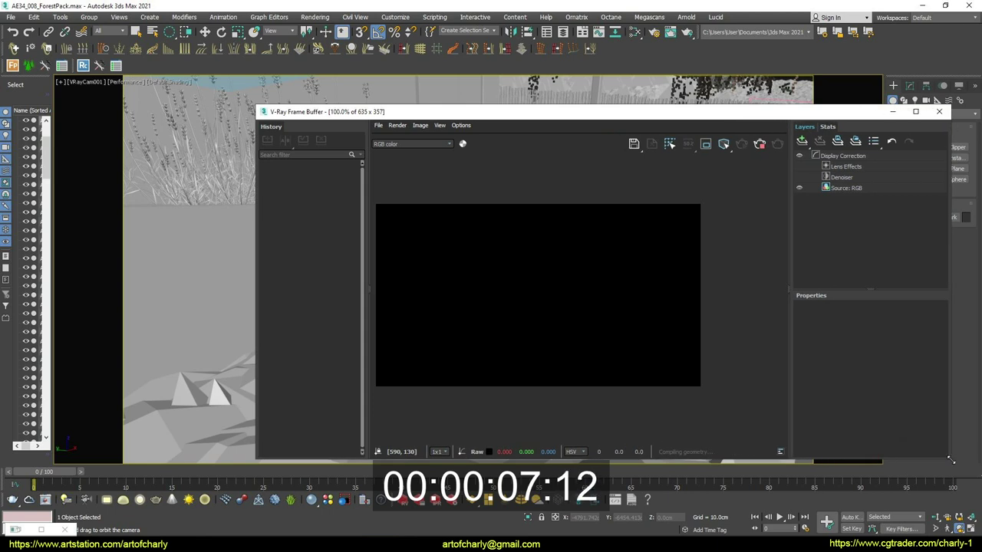
pyautogui.moveTo(669, 114); pyautogui.dragTo(576, 95)
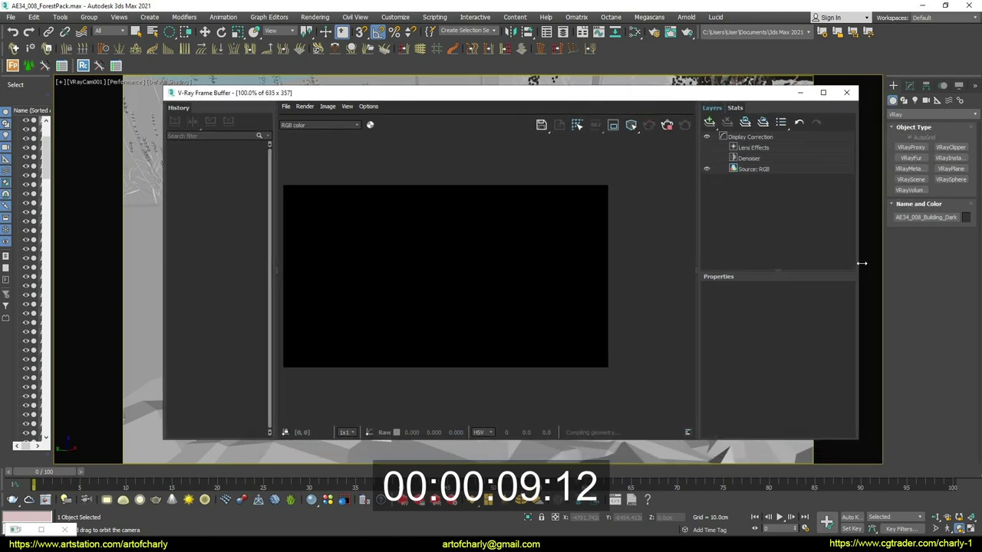
pyautogui.moveTo(853, 263); pyautogui.dragTo(908, 264)
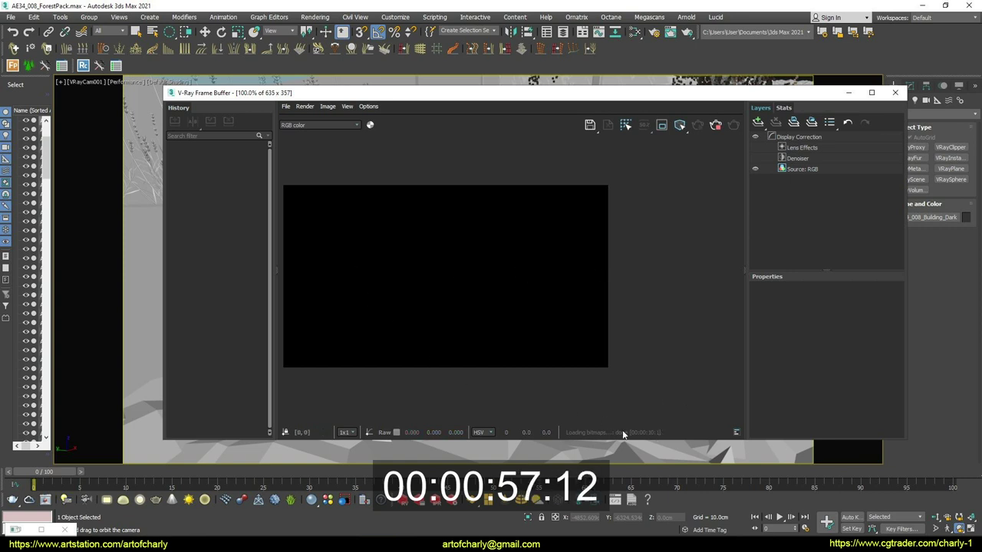
pyautogui.moveTo(585, 456); pyautogui.dragTo(590, 456, button='middle')
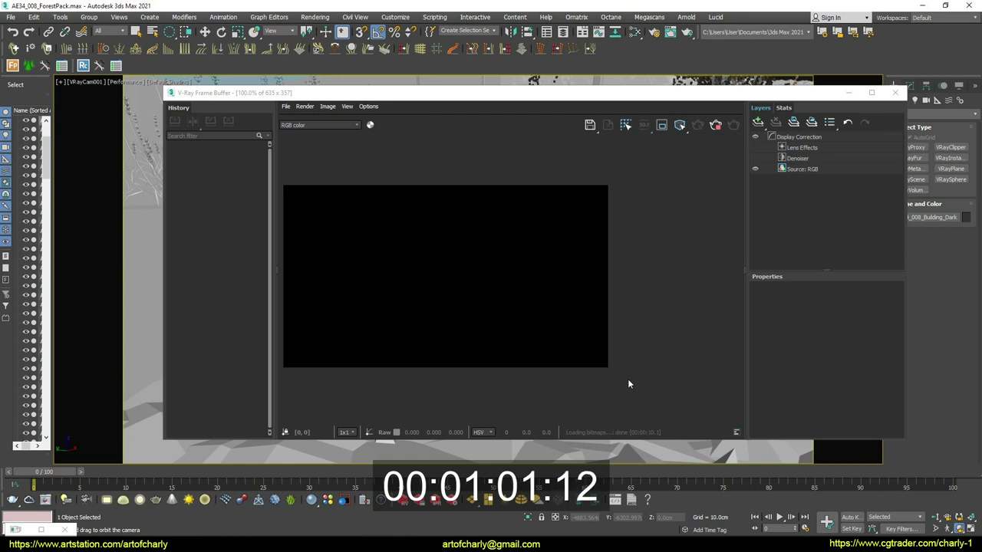
# - Restore and enlarge the V-Ray messages window, examine its warnings and errors, and minimize it again
pyautogui.click(41, 529)
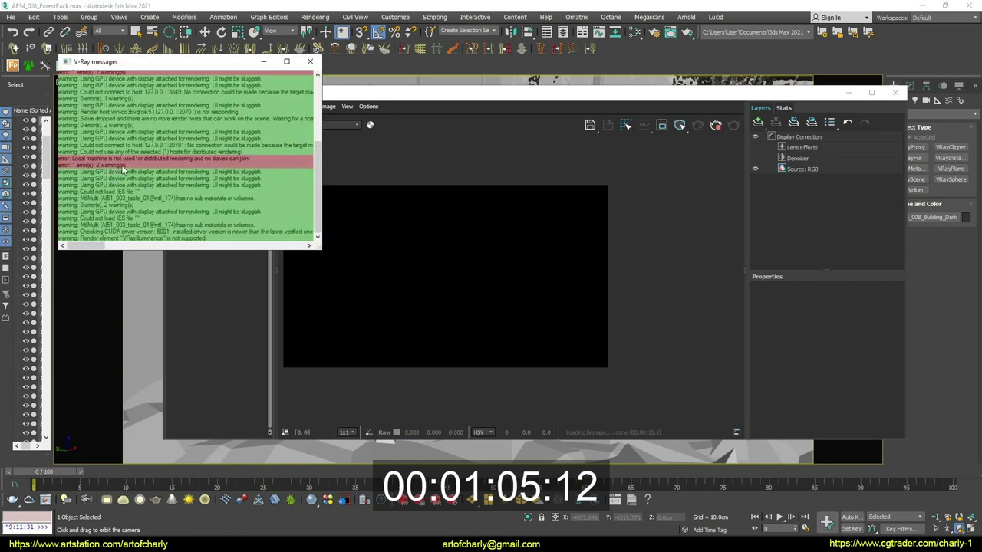
pyautogui.moveTo(321, 248); pyautogui.dragTo(331, 304)
pyautogui.moveTo(192, 305); pyautogui.dragTo(192, 370)
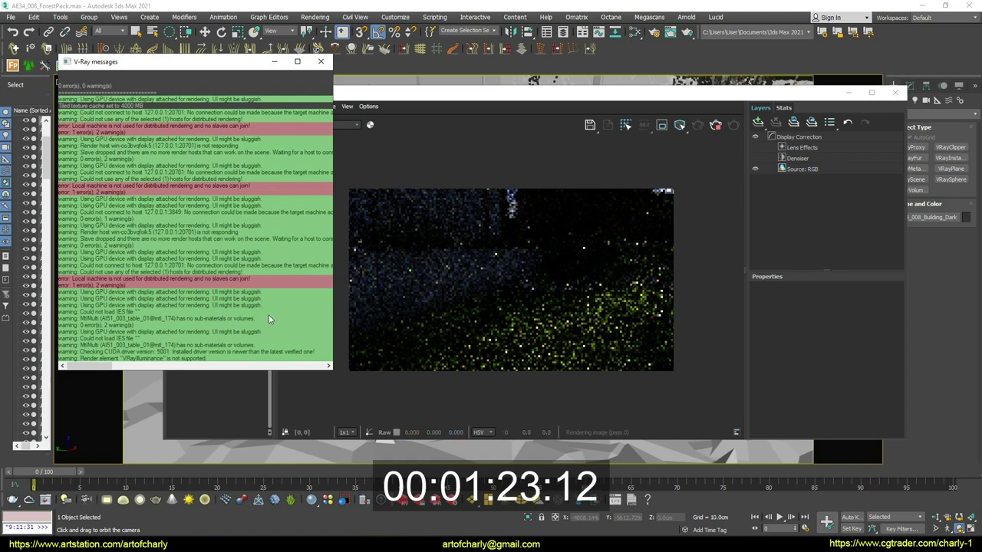
pyautogui.click(274, 62)
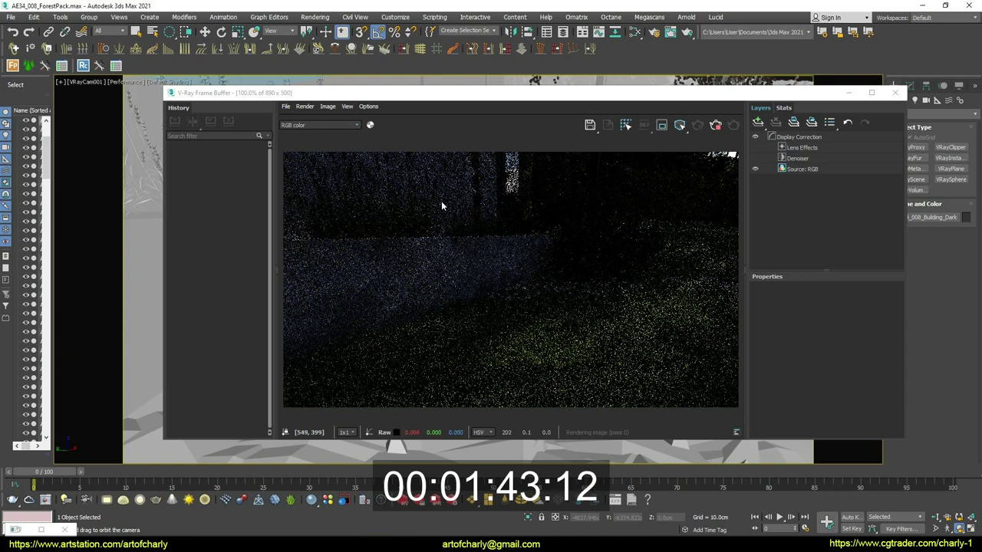
# - Move the V-Ray Frame Buffer aside, start the Chaos Vantage live link for the planter close-up, and close the frame buffer
pyautogui.moveTo(435, 97); pyautogui.dragTo(526, 79)
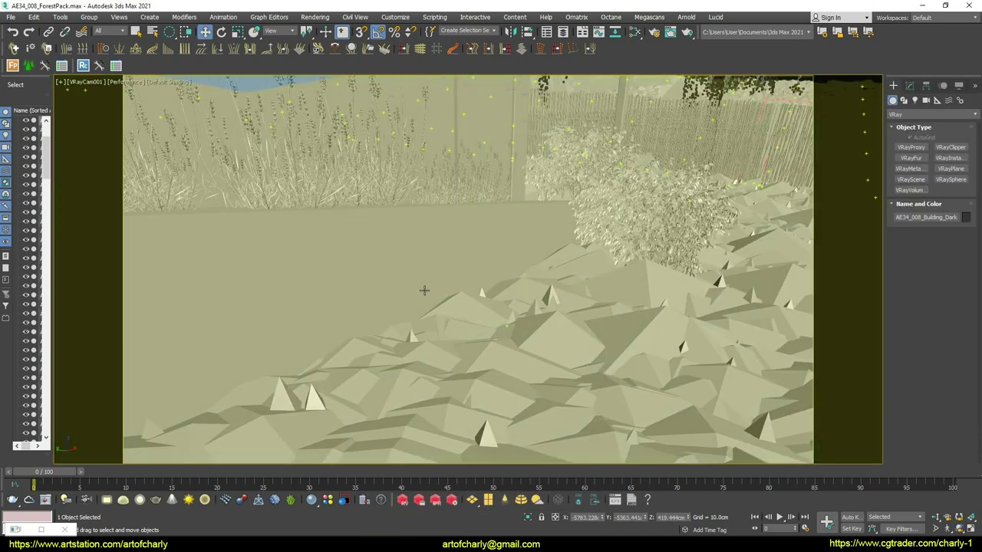
pyautogui.rightClick(527, 256)
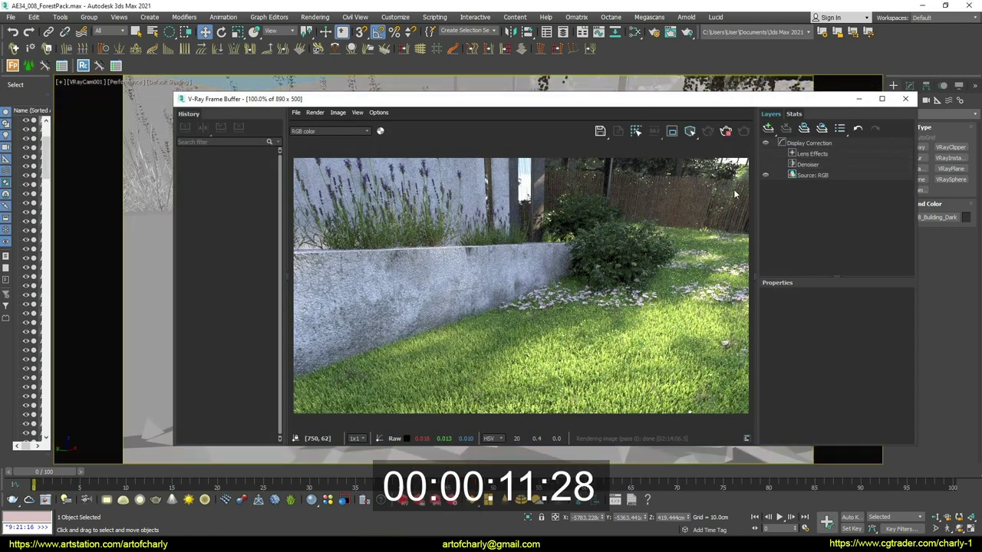
pyautogui.click(905, 99)
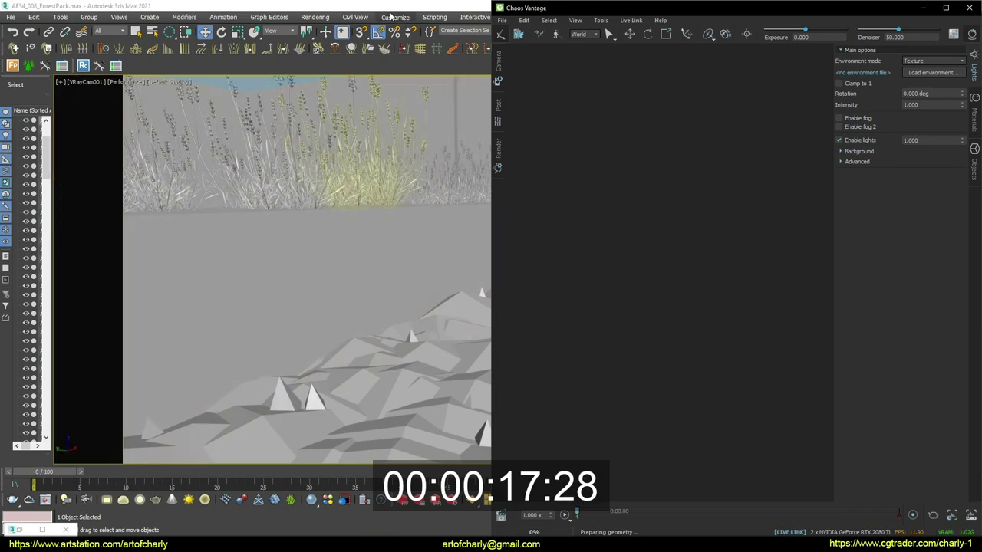
# - Arrange the 3ds Max and Chaos Vantage windows side by side, each filling half the desktop
pyautogui.moveTo(362, 7); pyautogui.dragTo(475, 9)
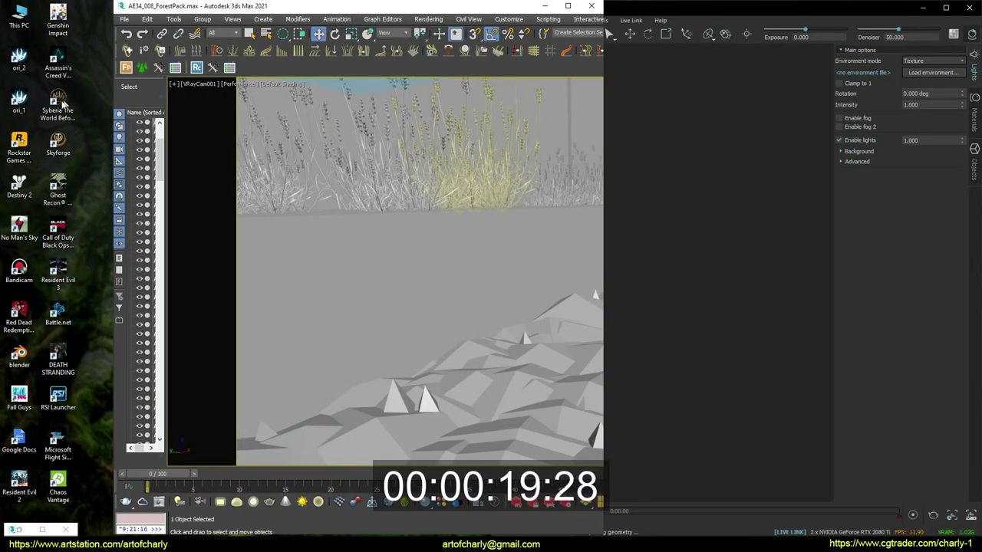
pyautogui.moveTo(63, 104); pyautogui.dragTo(1, 35)
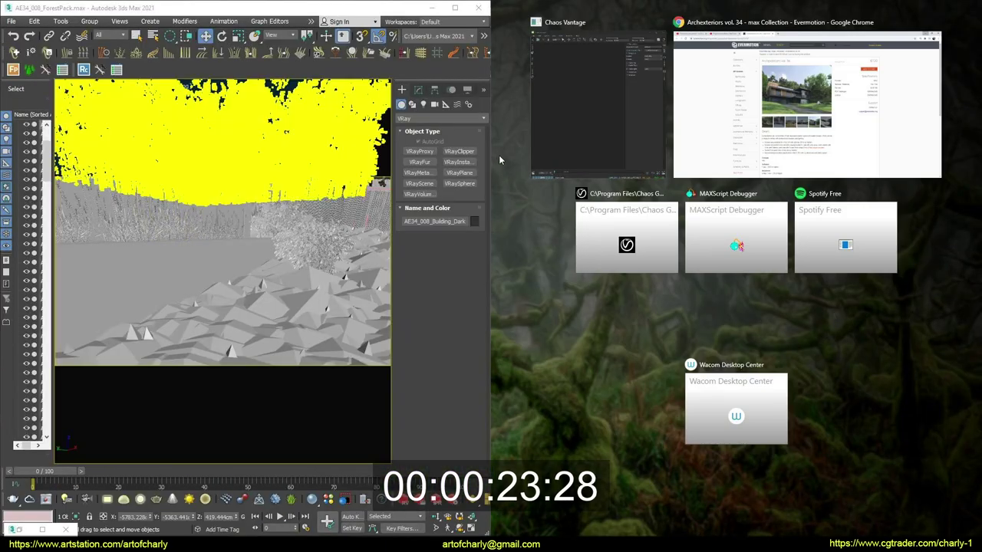
pyautogui.click(583, 148)
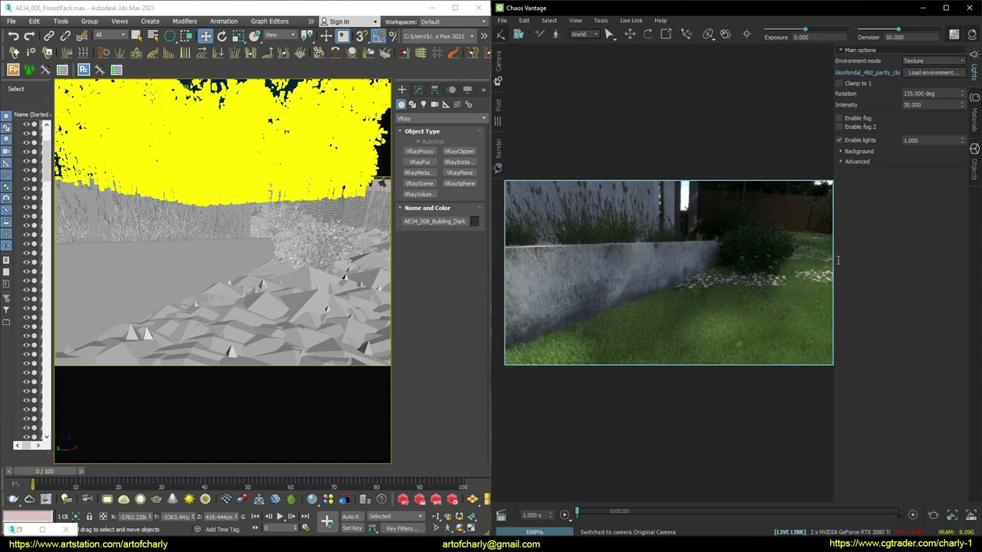
# - Pan and dolly the VRayCam001 camera past the concrete planter to frame the bush and daisies
pyautogui.moveTo(337, 260); pyautogui.dragTo(358, 263, button='middle')
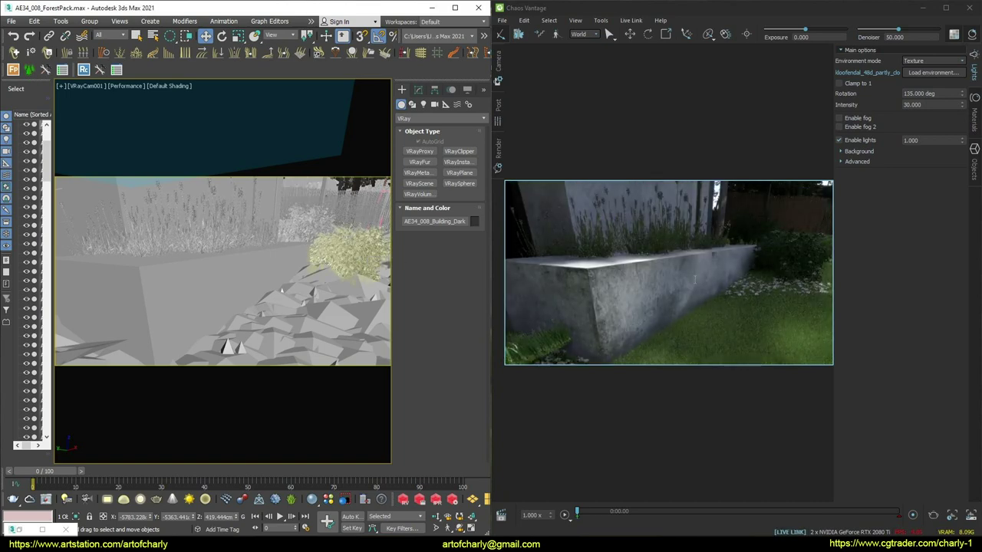
pyautogui.click(435, 517)
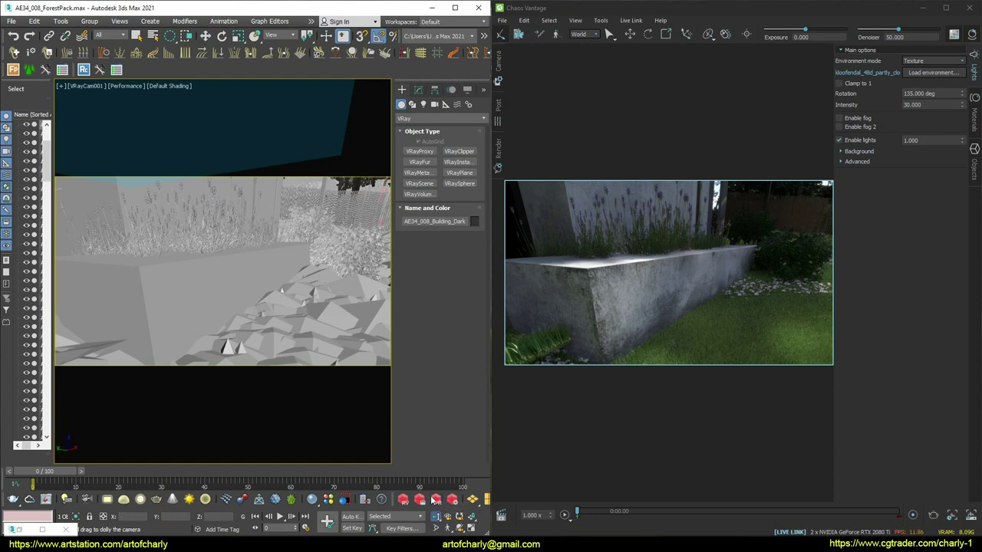
pyautogui.moveTo(320, 315); pyautogui.dragTo(323, 286)
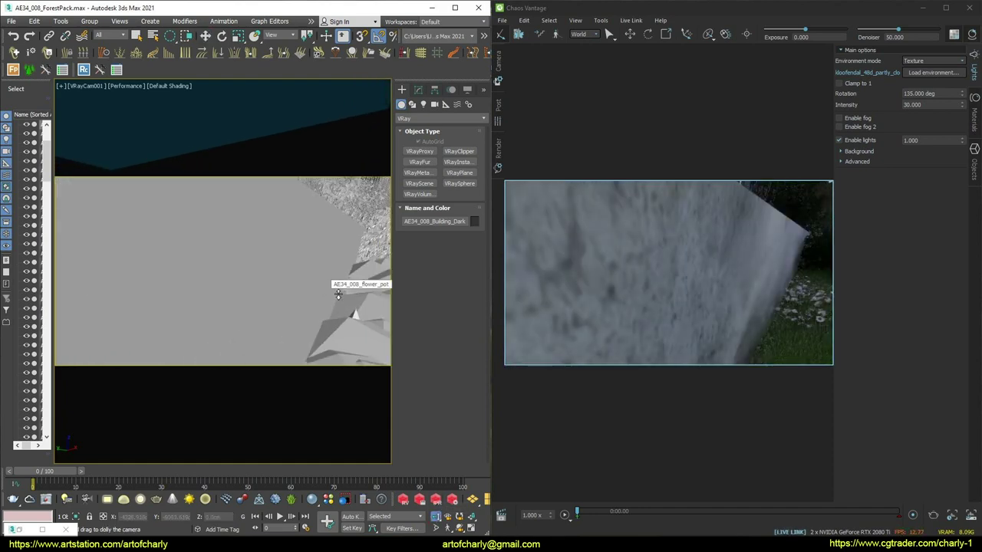
pyautogui.moveTo(228, 296); pyautogui.dragTo(458, 301, button='middle')
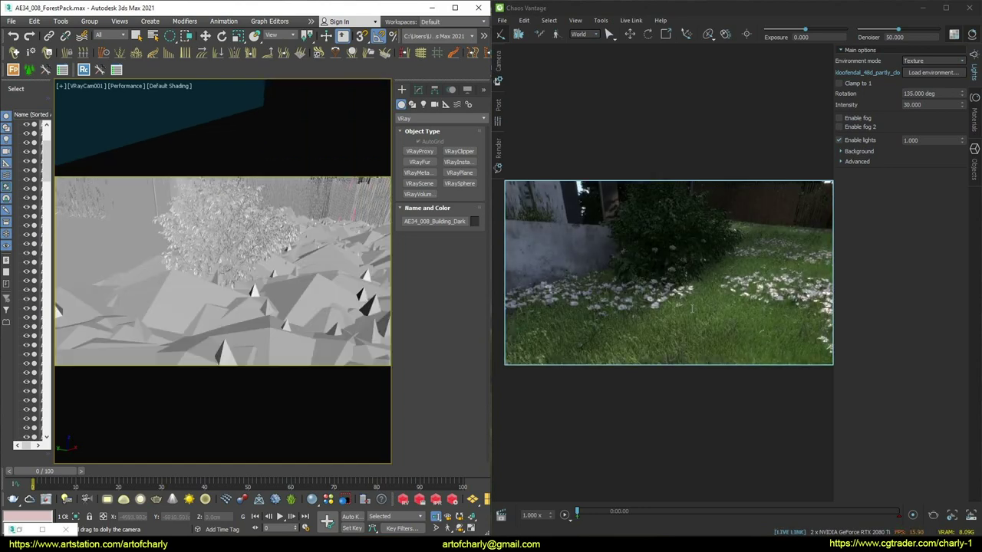
# - Set Chaos Vantage's environment rotation to 342.5 degrees and dolly the VRayCam001 camera closer to the bush
pyautogui.moveTo(963, 111); pyautogui.dragTo(977, 457)
pyautogui.moveTo(958, 66); pyautogui.dragTo(958, 6)
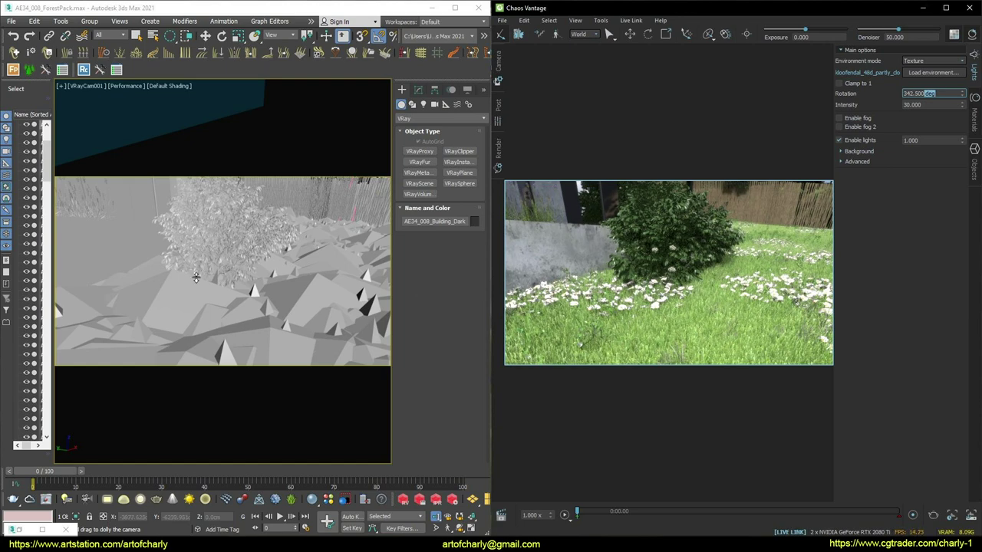
pyautogui.moveTo(260, 262); pyautogui.dragTo(259, 243)
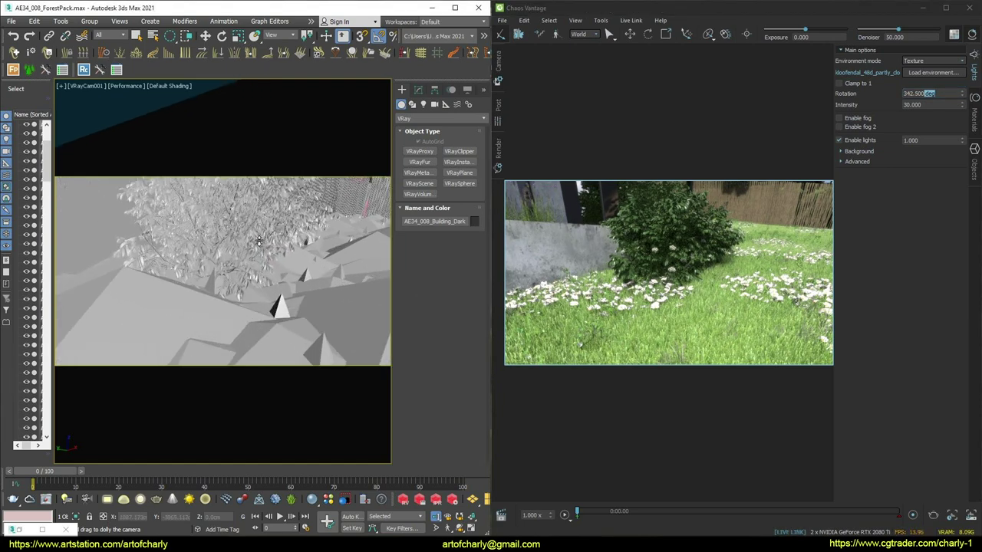